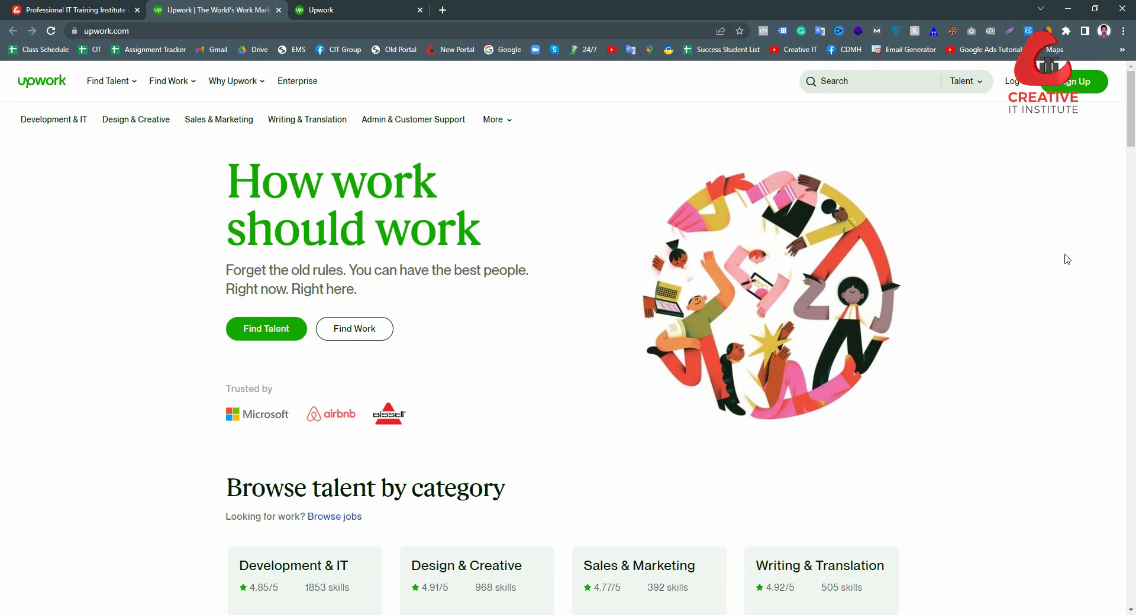
Search projects for "website audit", and set the search scope on the results page to Projects.
left_click(976, 83)
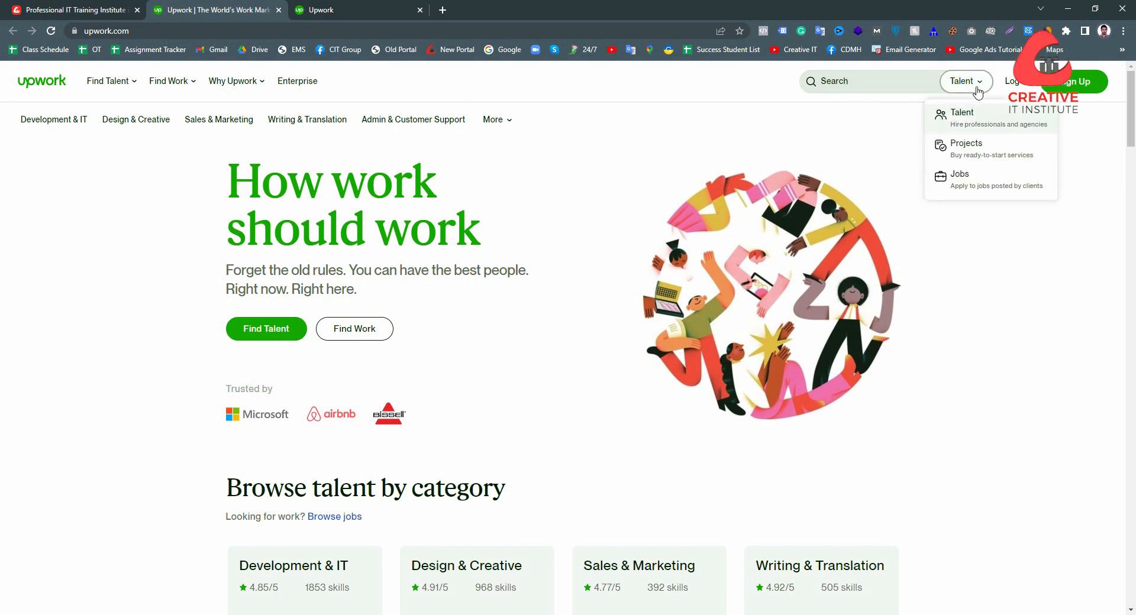
left_click(863, 79)
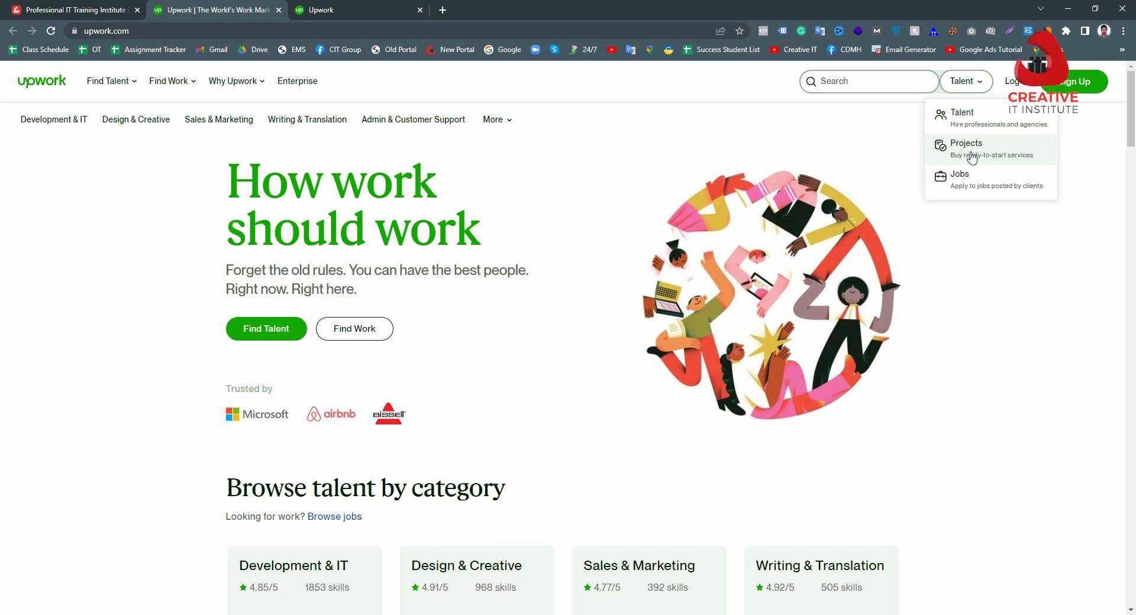
left_click(1031, 158)
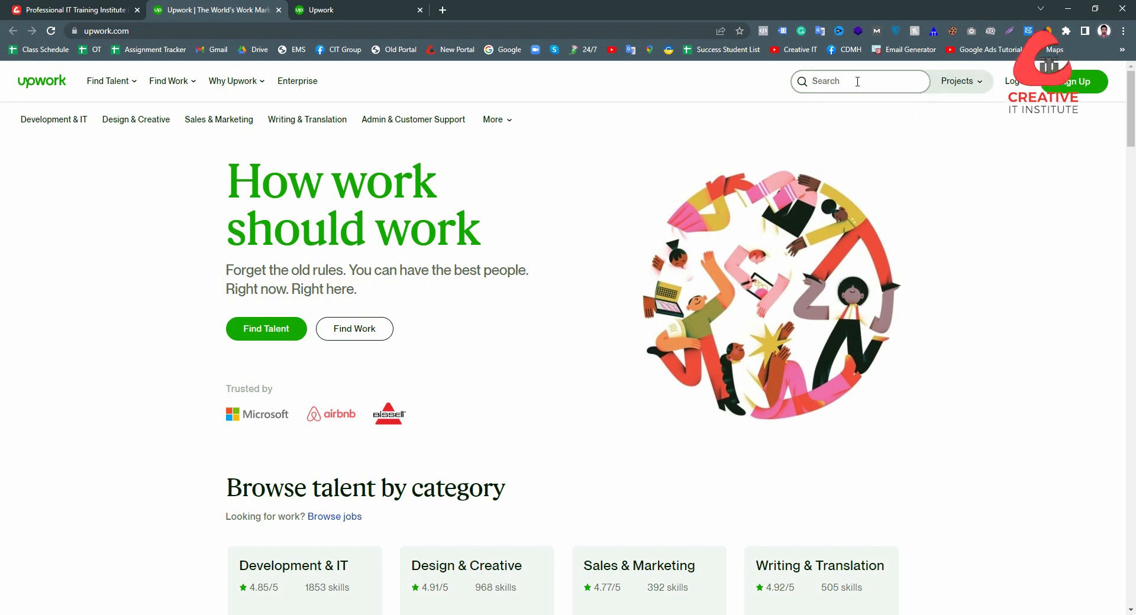
type("web")
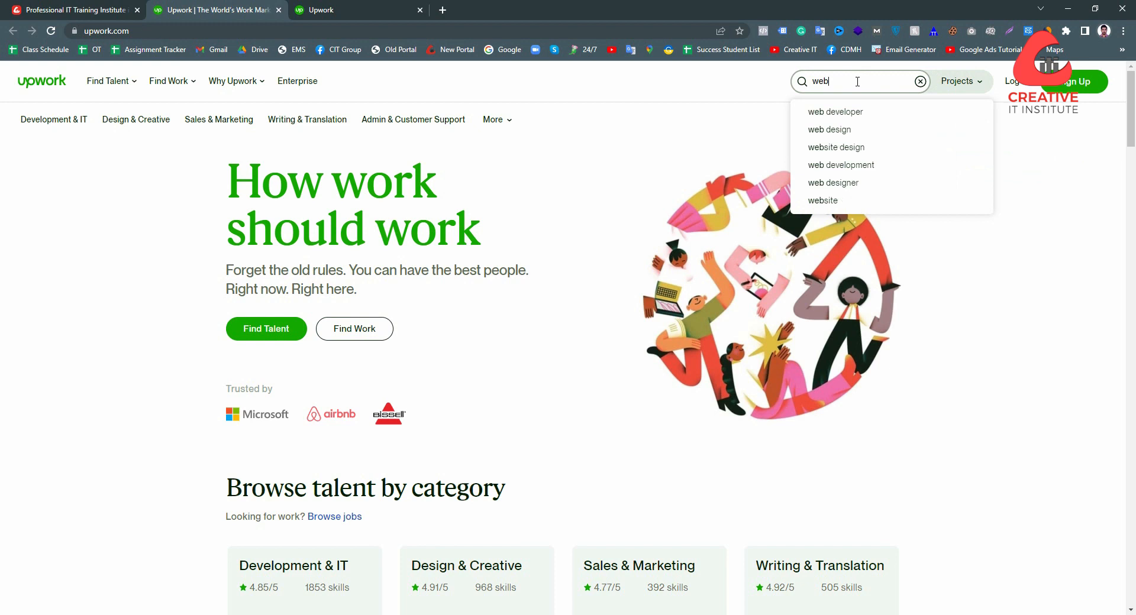
type("s")
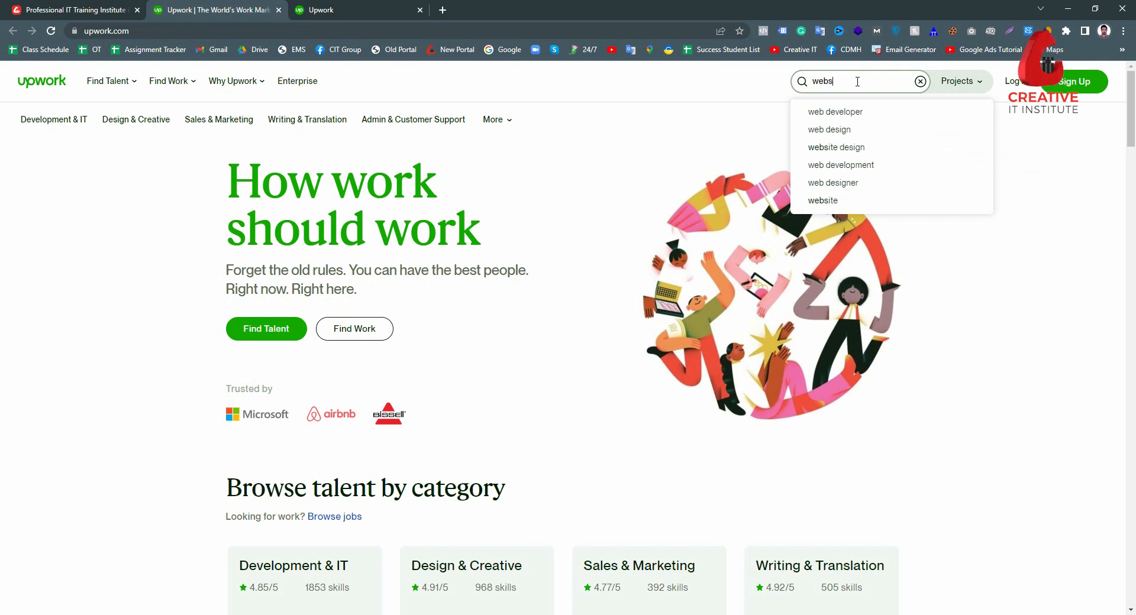
type("ite audot")
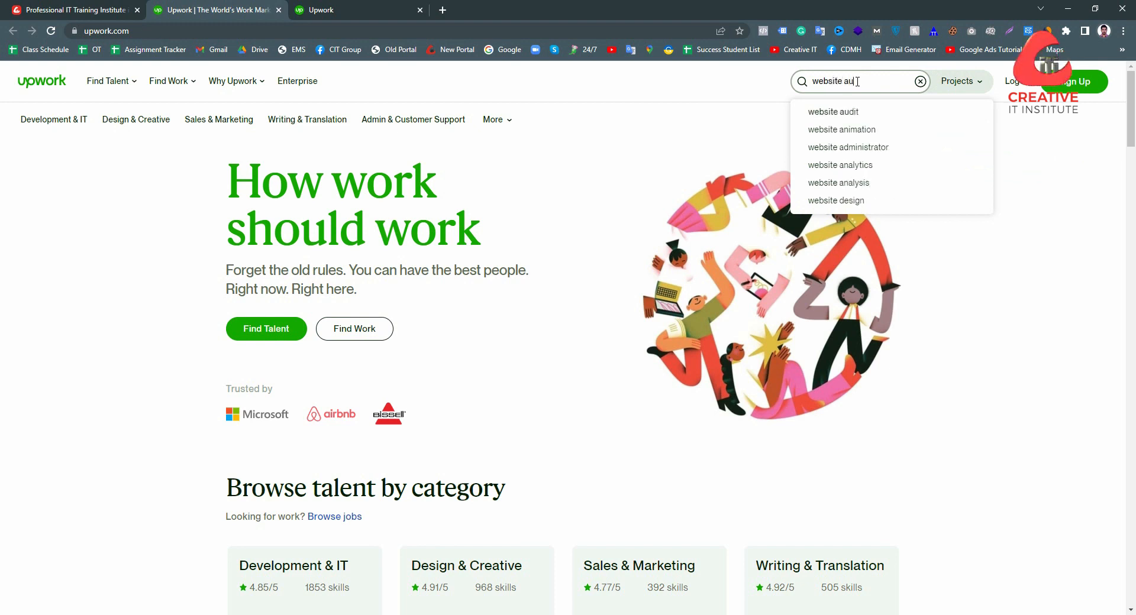
left_click(861, 116)
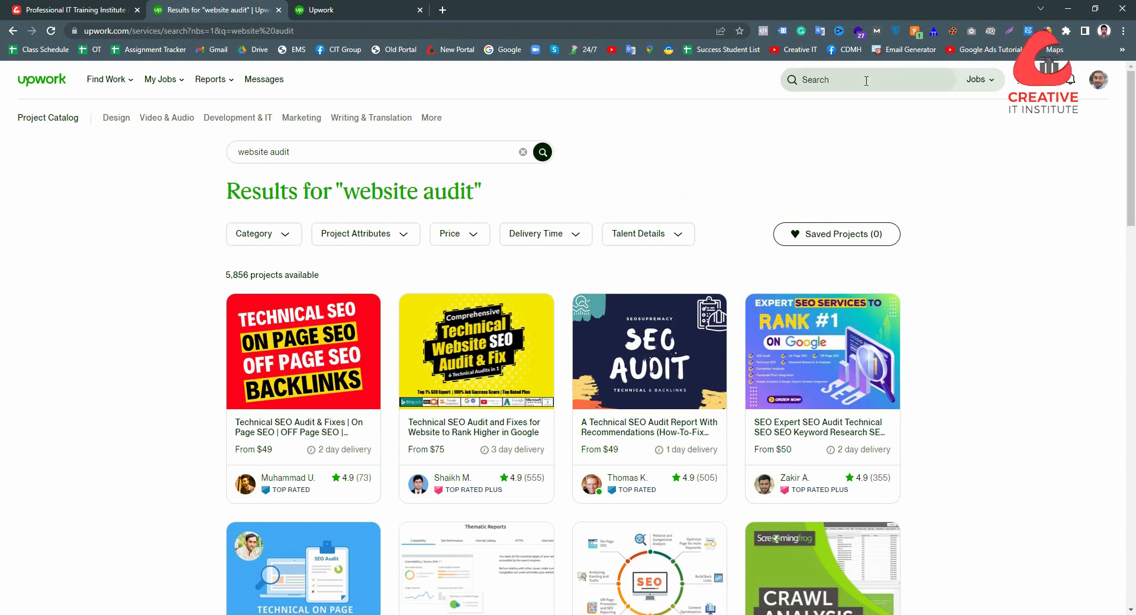
left_click(983, 82)
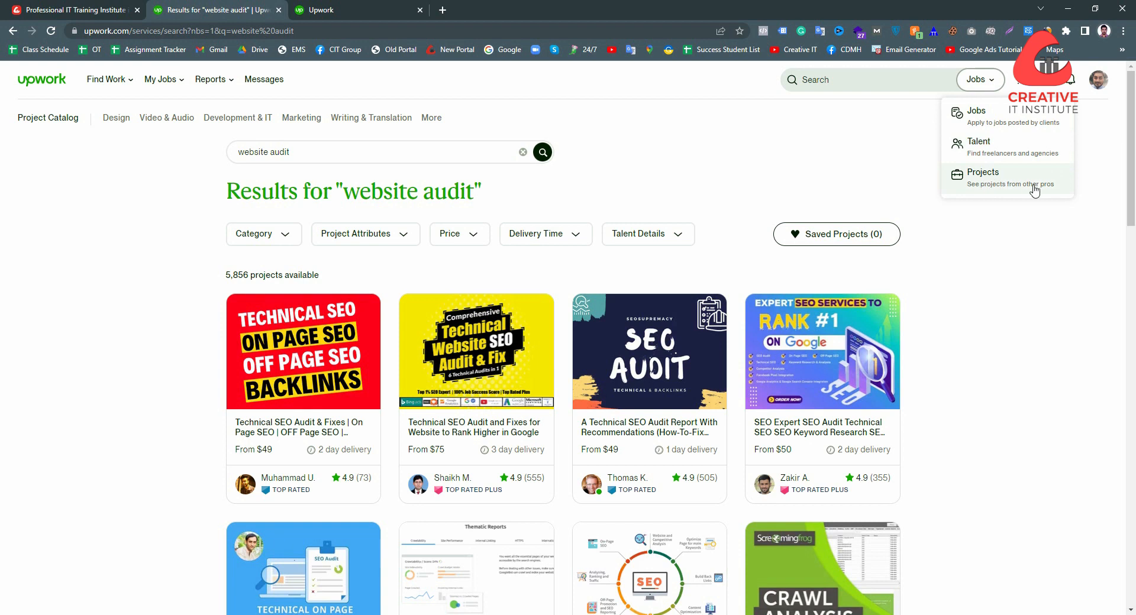
left_click(972, 186)
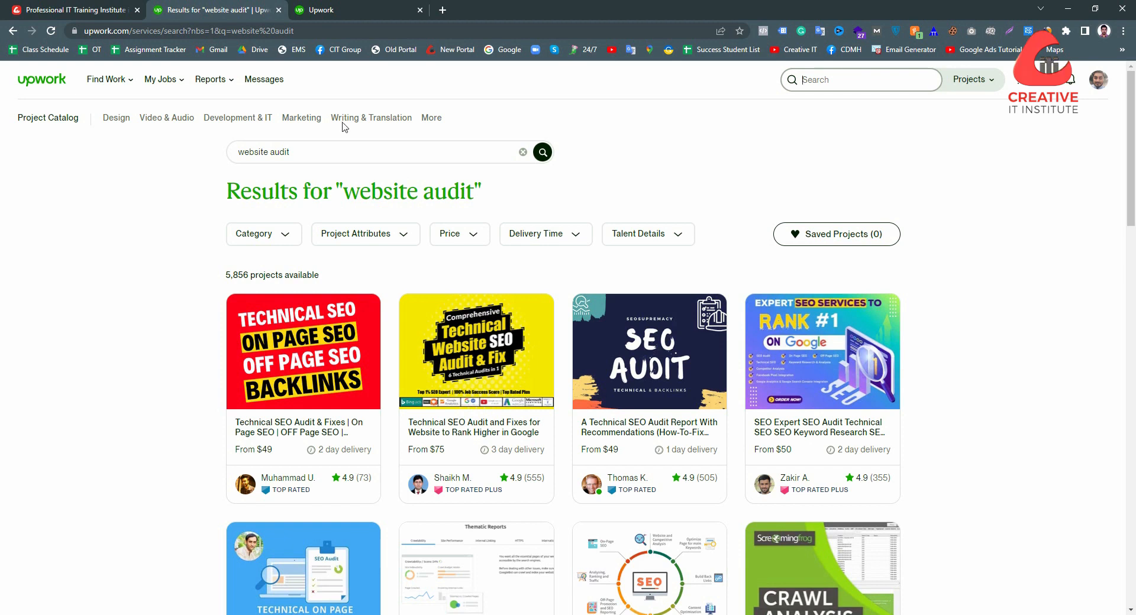
Switch to the freelancer home page already open and go to My Project Dashboard.
left_click(319, 8)
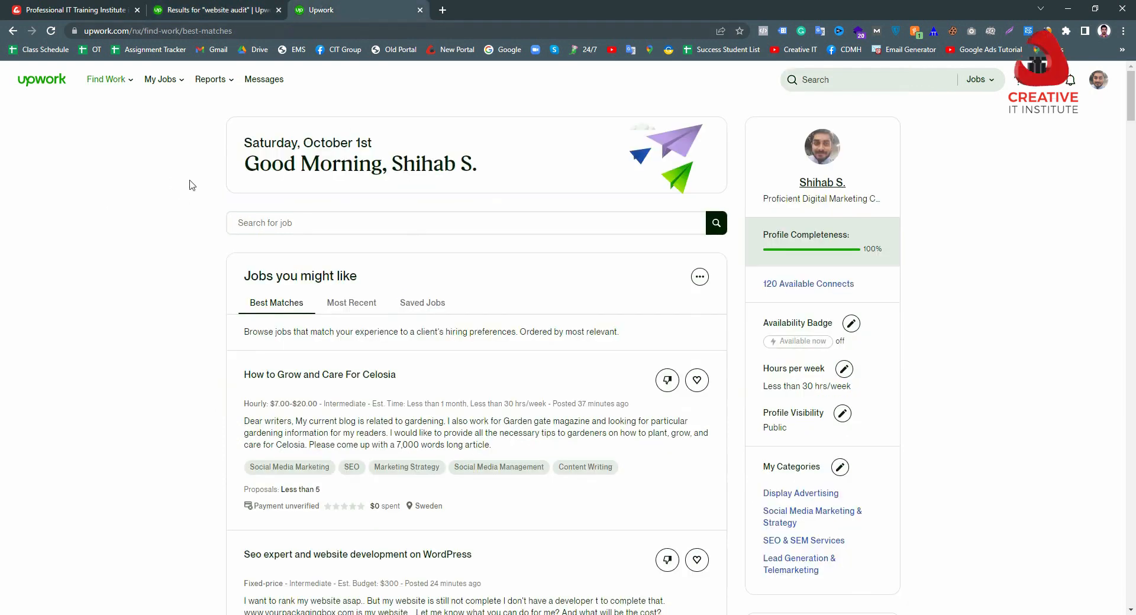
mouse_move(131, 83)
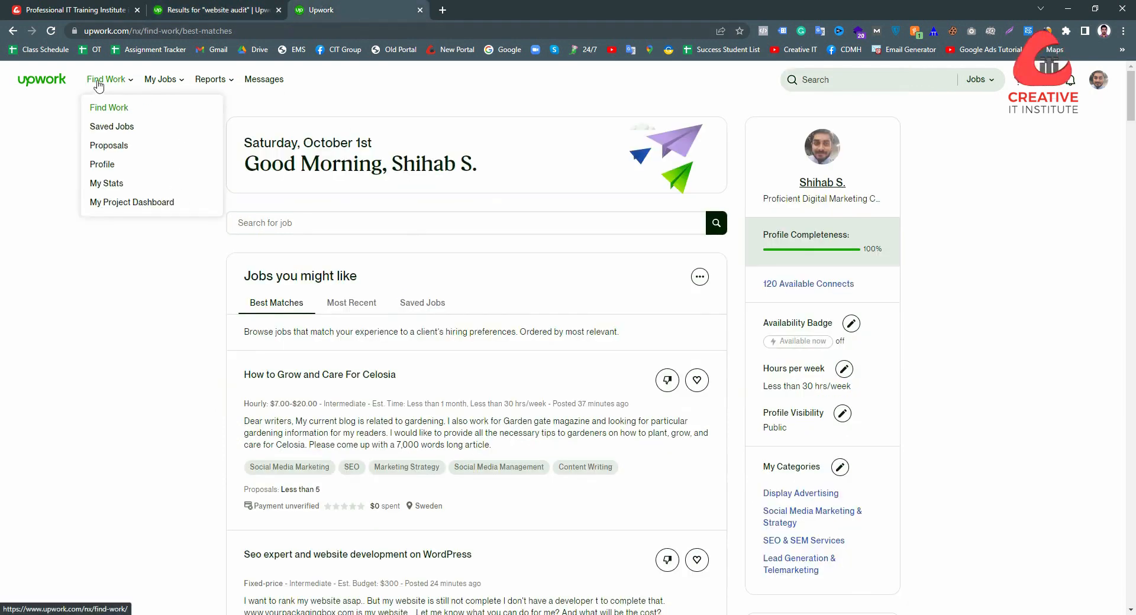
left_click(164, 212)
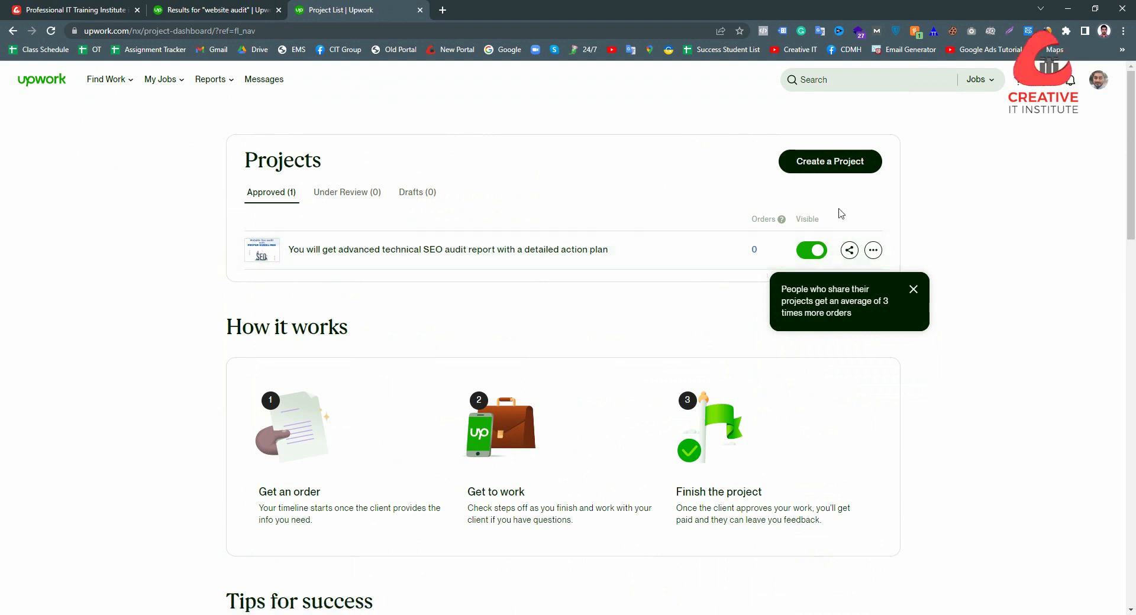
left_click(813, 172)
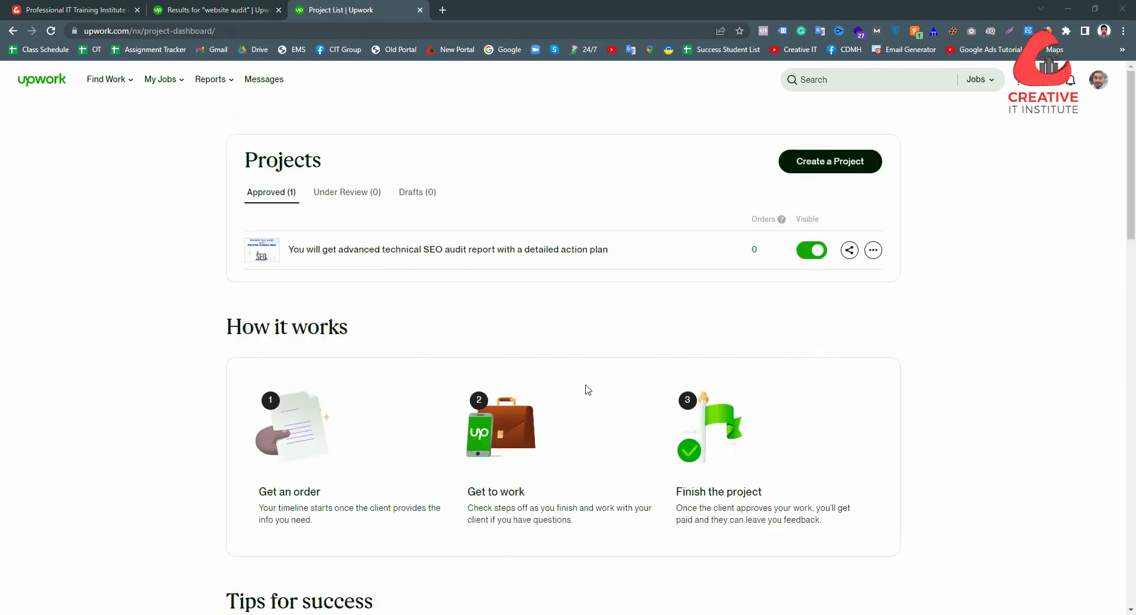
left_click(838, 172)
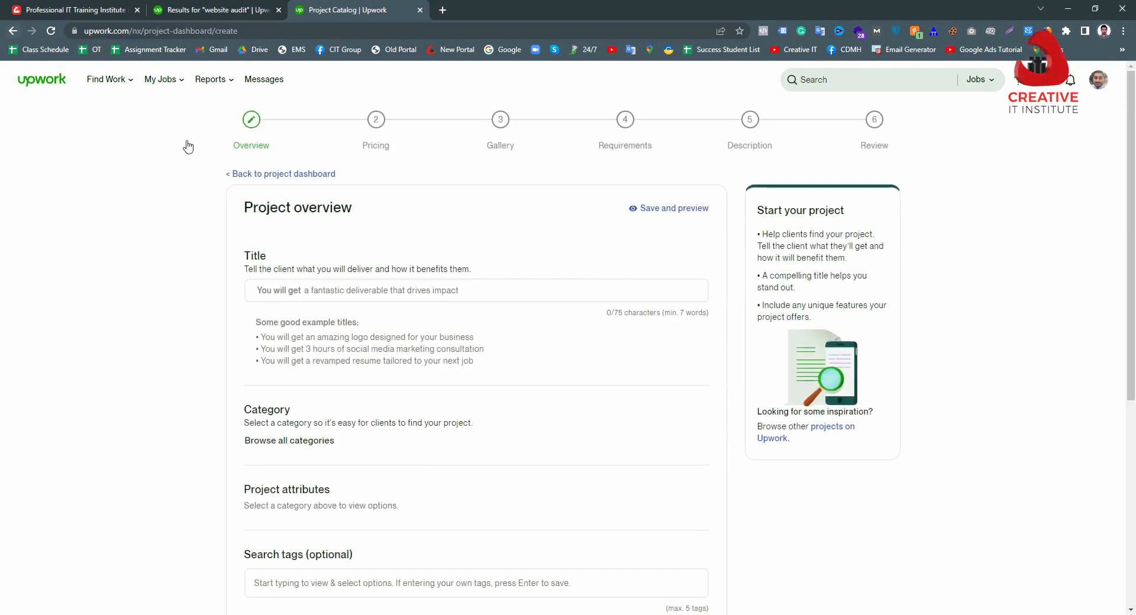
left_click(266, 174)
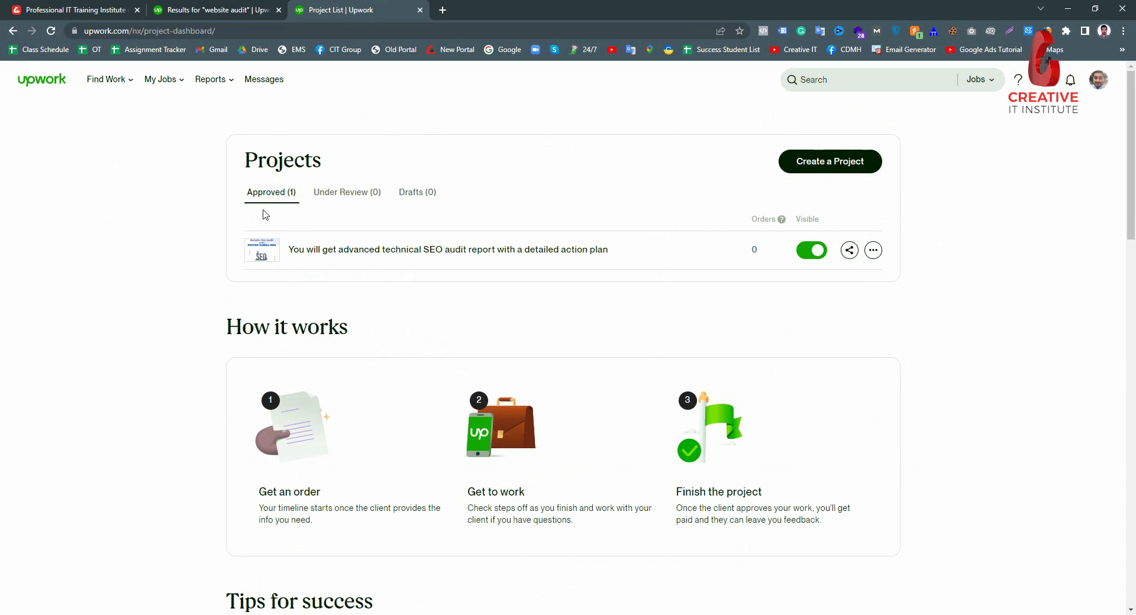
Open the approved technical SEO audit project's public page in a new tab, and start creating a new project from the dashboard.
left_click(873, 250)
left_click(861, 287)
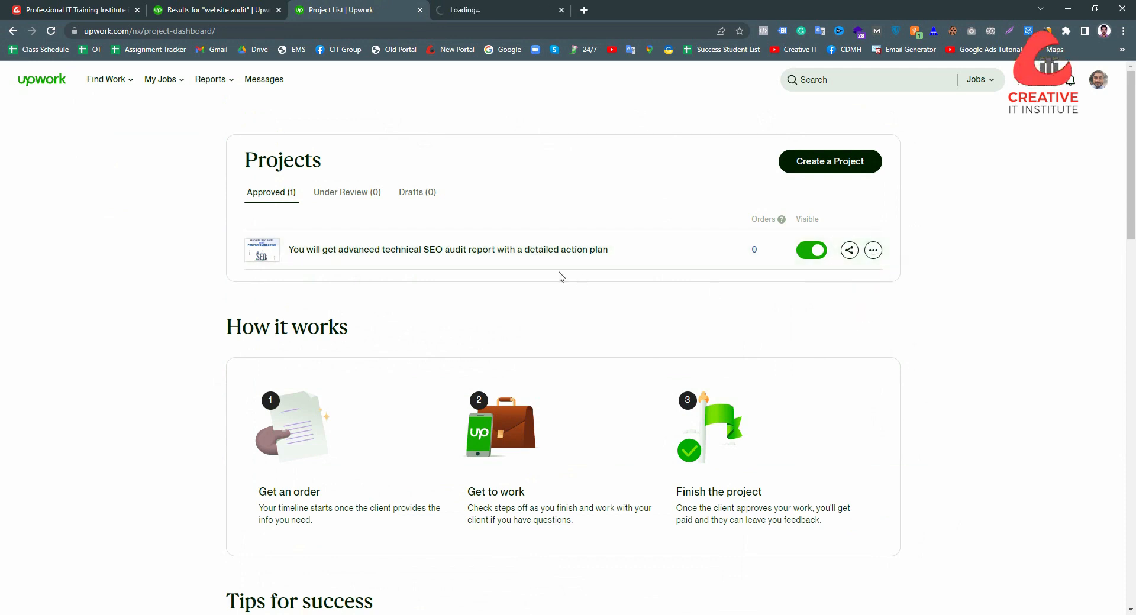
left_click(827, 169)
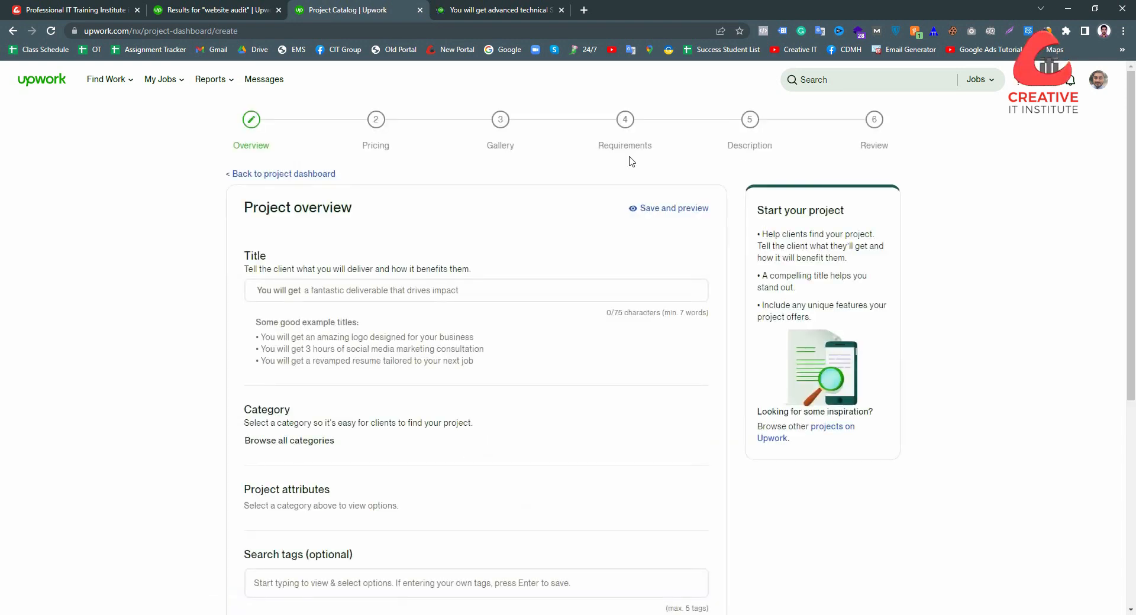
Copy the title text "advanced technical SEO audit report with a detailed action plan" from the existing project's page.
left_click(480, 6)
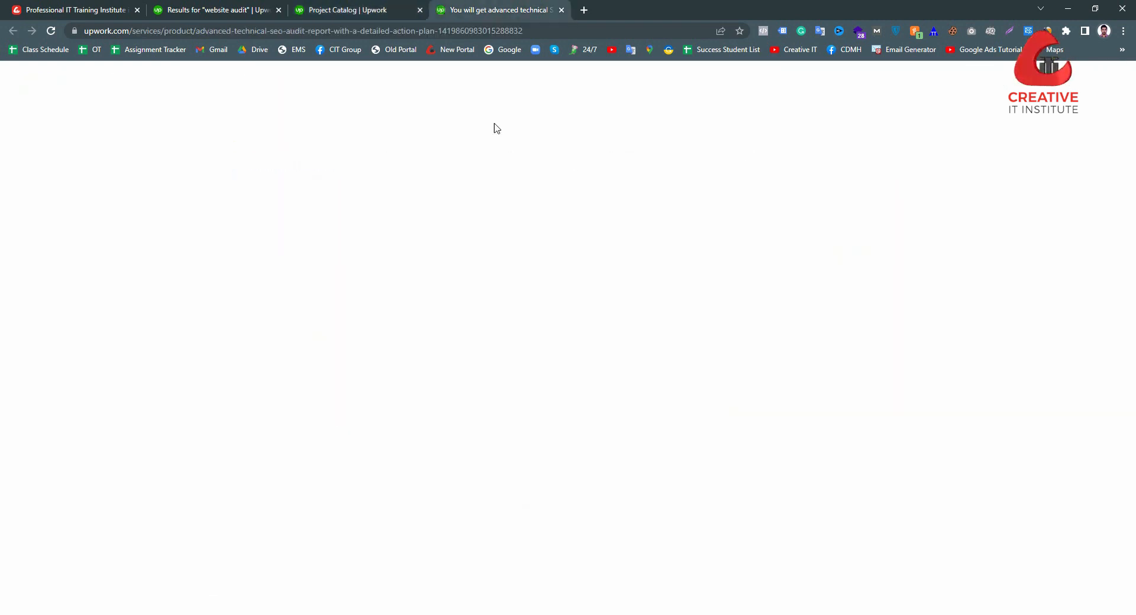
left_click_drag(552, 198, 351, 176)
right_click(351, 176)
left_click(357, 178)
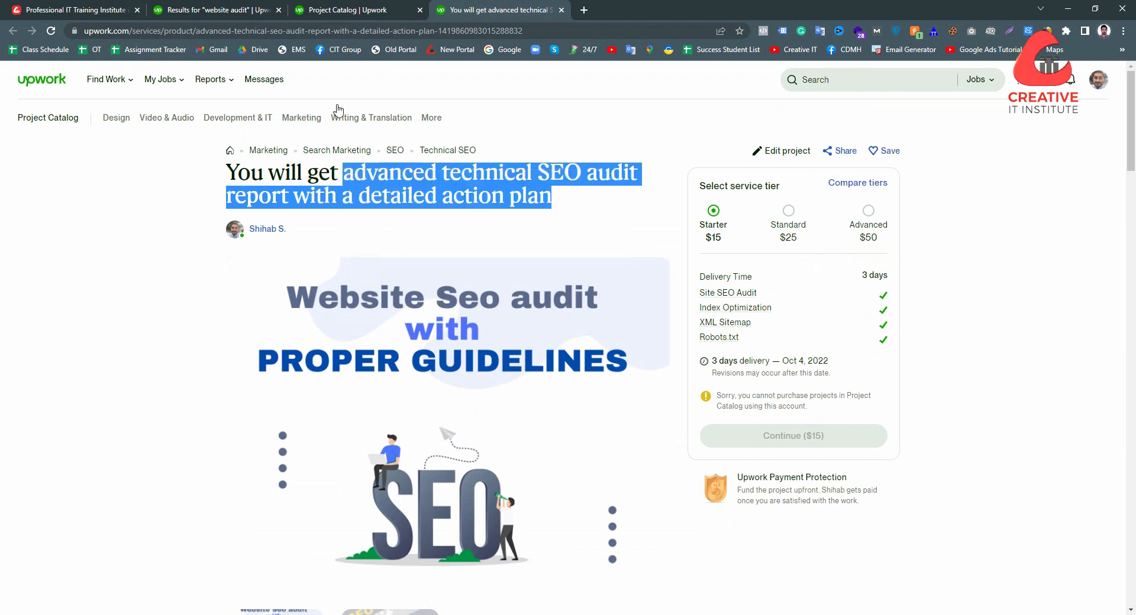
Paste the copied text into the new project's Title and select the category Marketing > SEO > Technical SEO.
left_click(330, 12)
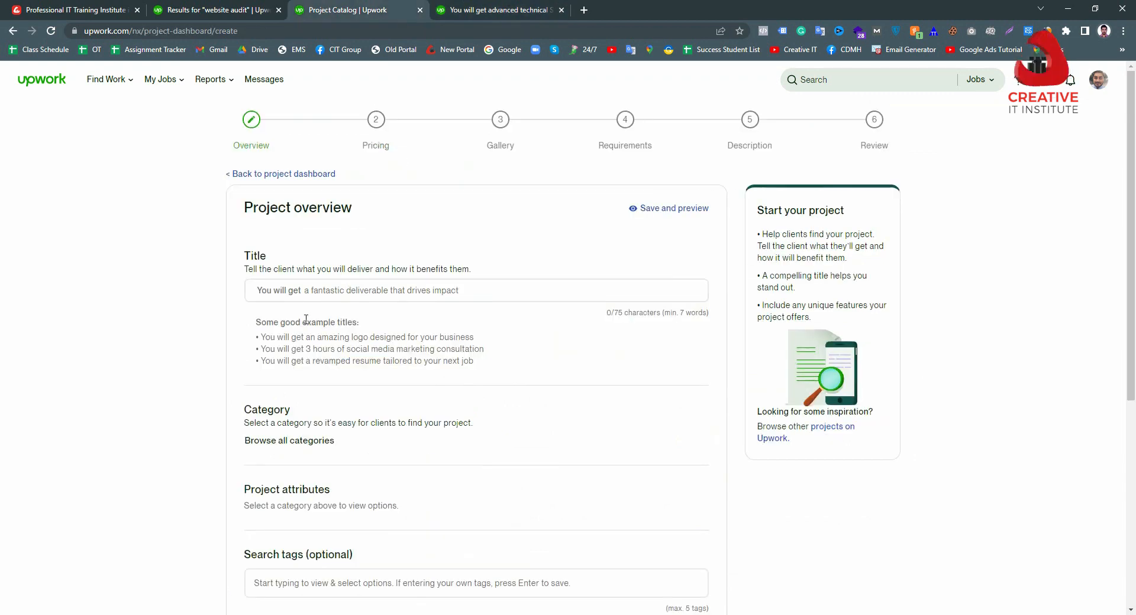
left_click(320, 290)
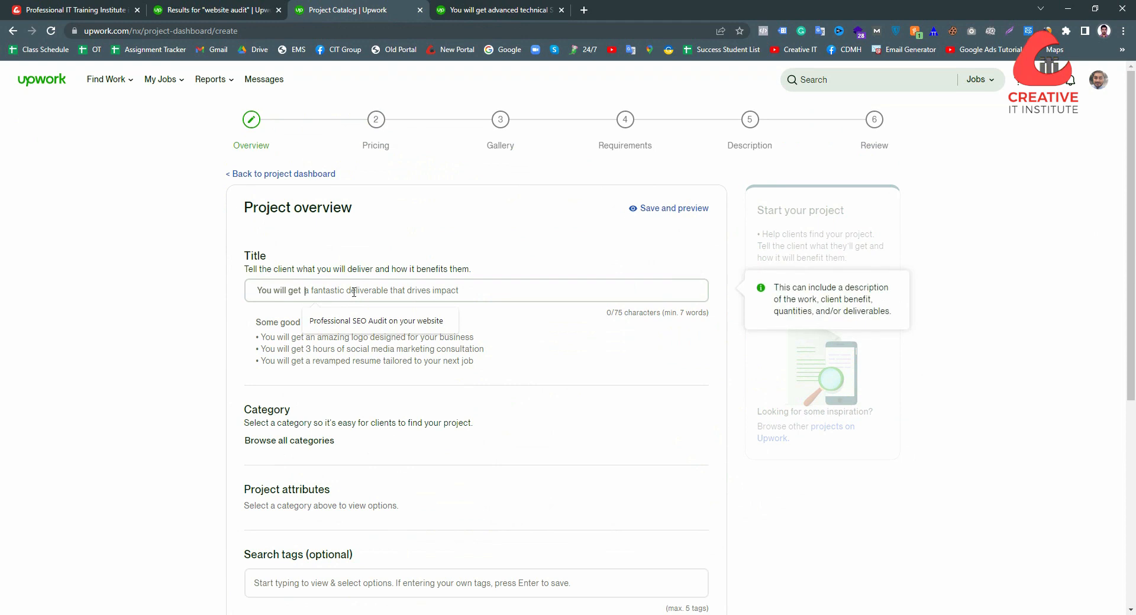
right_click(309, 291)
left_click(356, 398)
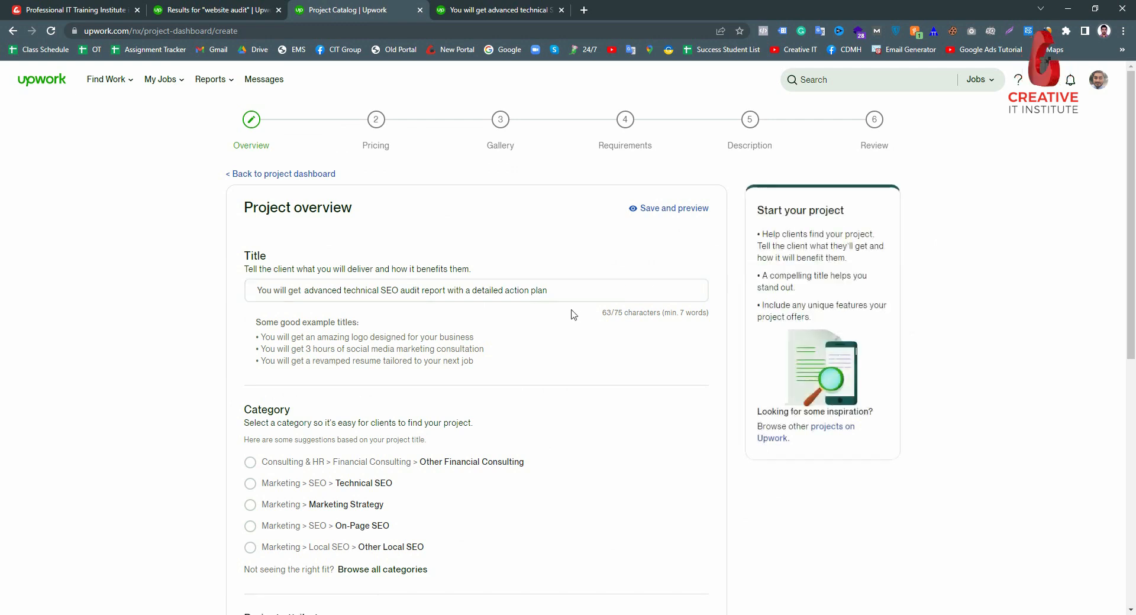
scroll(572, 315, "down", 2)
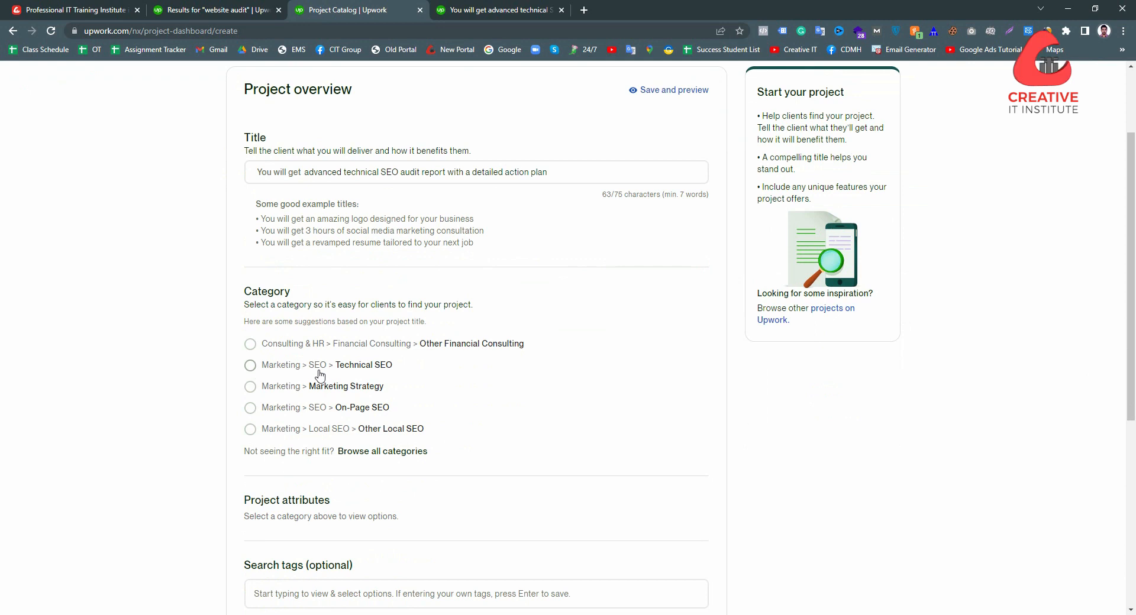
left_click(251, 365)
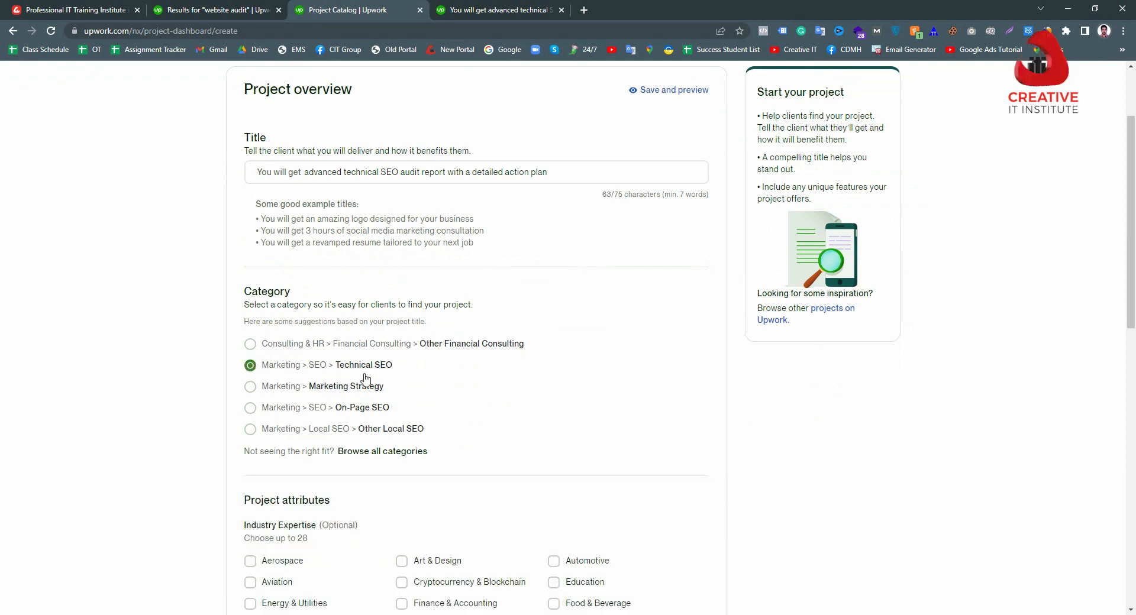
Select every Industry Expertise option in the project attributes, from Aerospace through Travel & Hospitality.
scroll(365, 378, "down", 3)
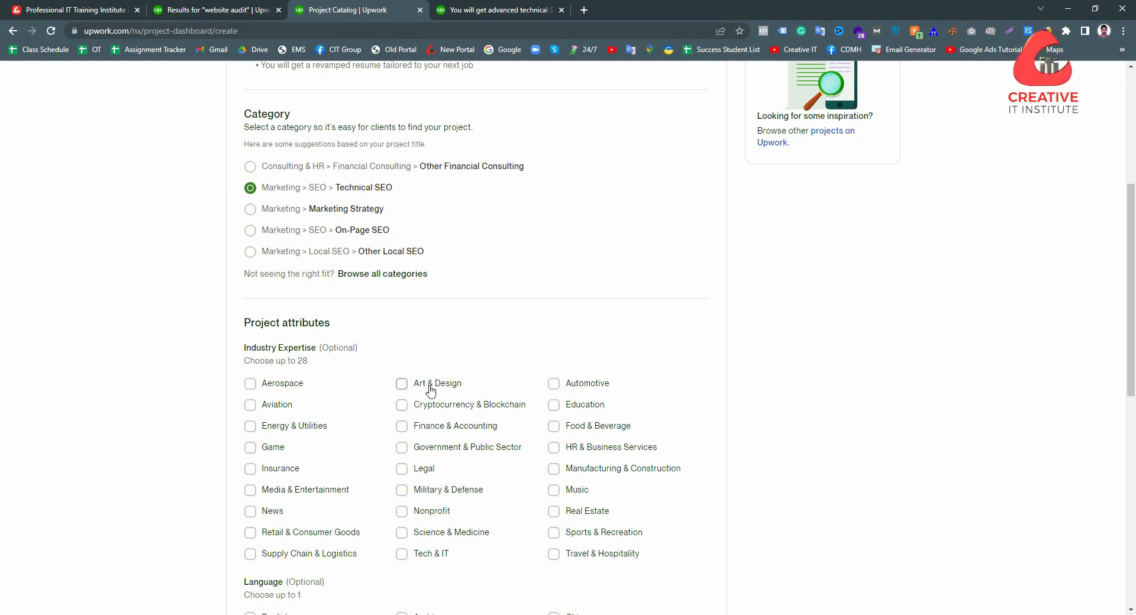
left_click(251, 385)
left_click(257, 407)
left_click(257, 428)
left_click(256, 450)
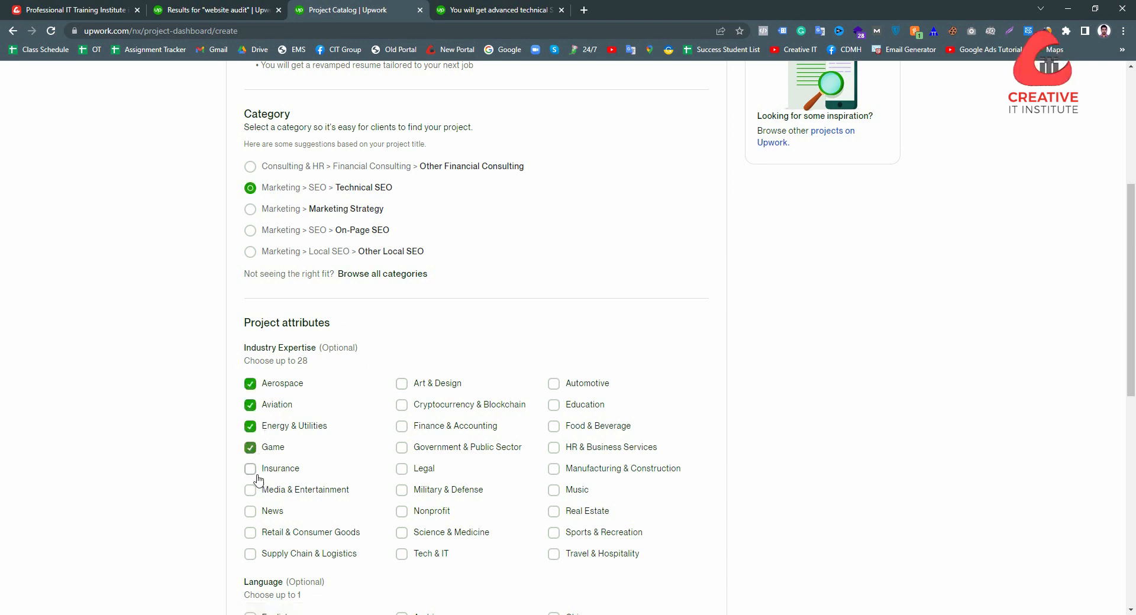
left_click(257, 471)
left_click(258, 493)
left_click(255, 513)
left_click(255, 534)
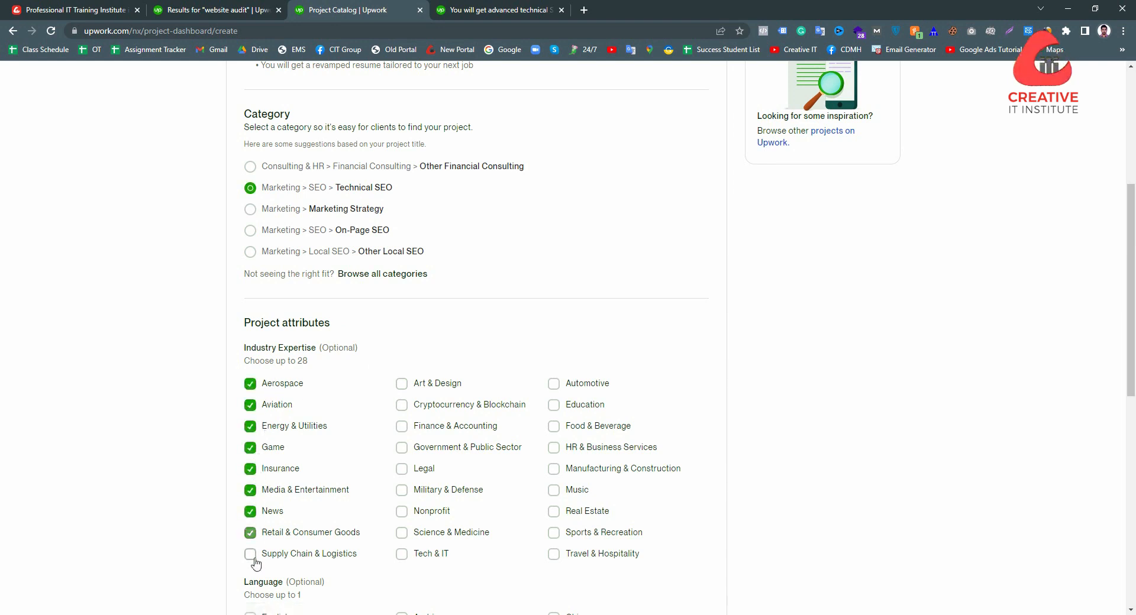
left_click(253, 556)
left_click(402, 554)
left_click(402, 533)
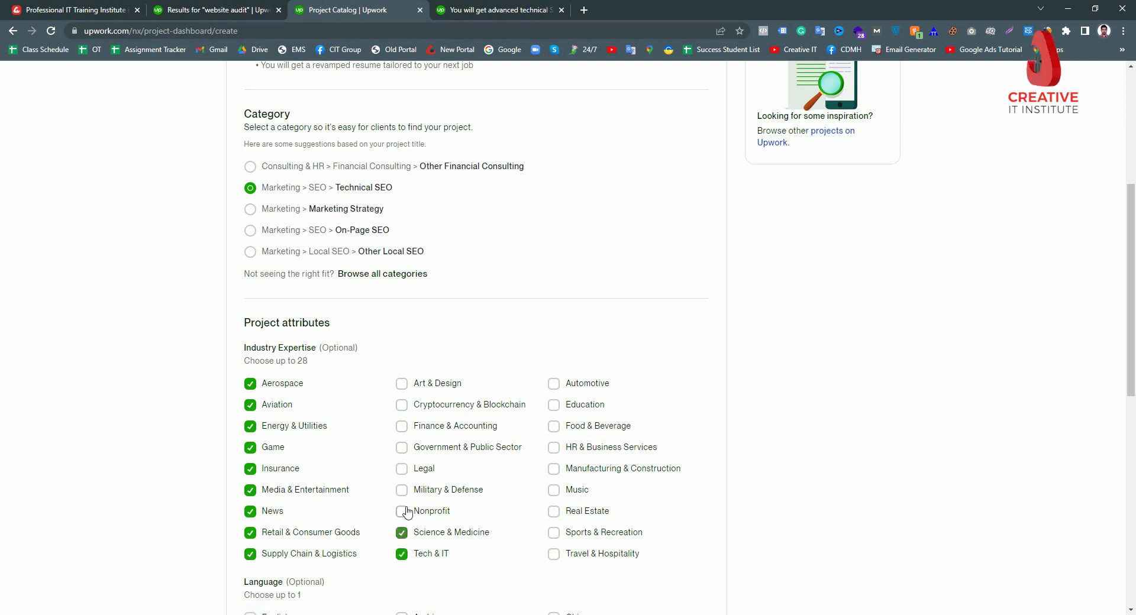
left_click(402, 512)
left_click(402, 491)
left_click(402, 469)
left_click(401, 448)
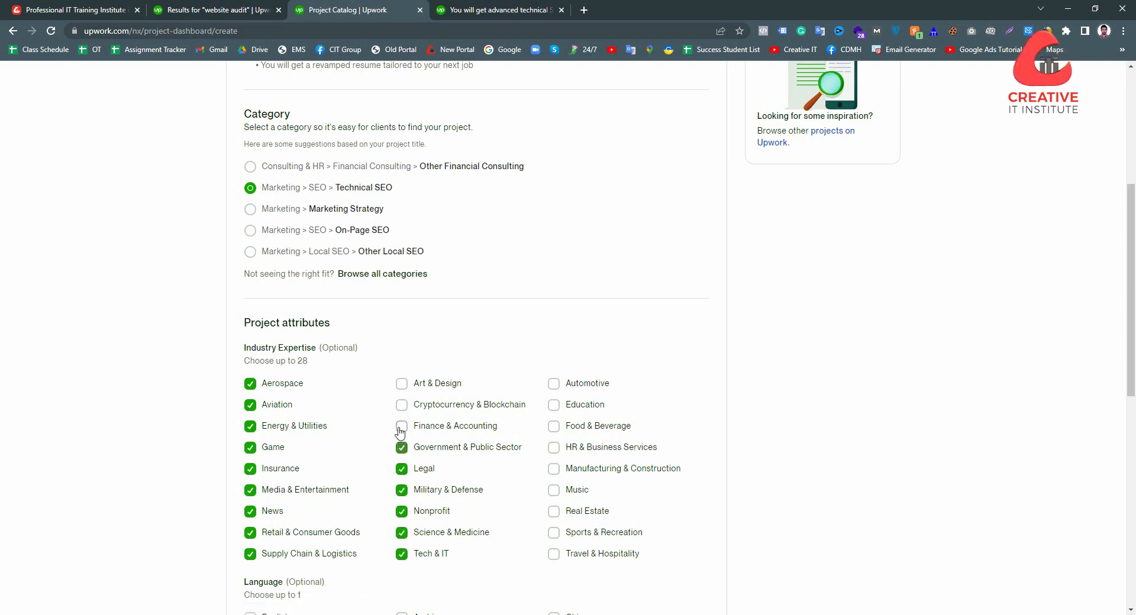
left_click(400, 427)
left_click(401, 406)
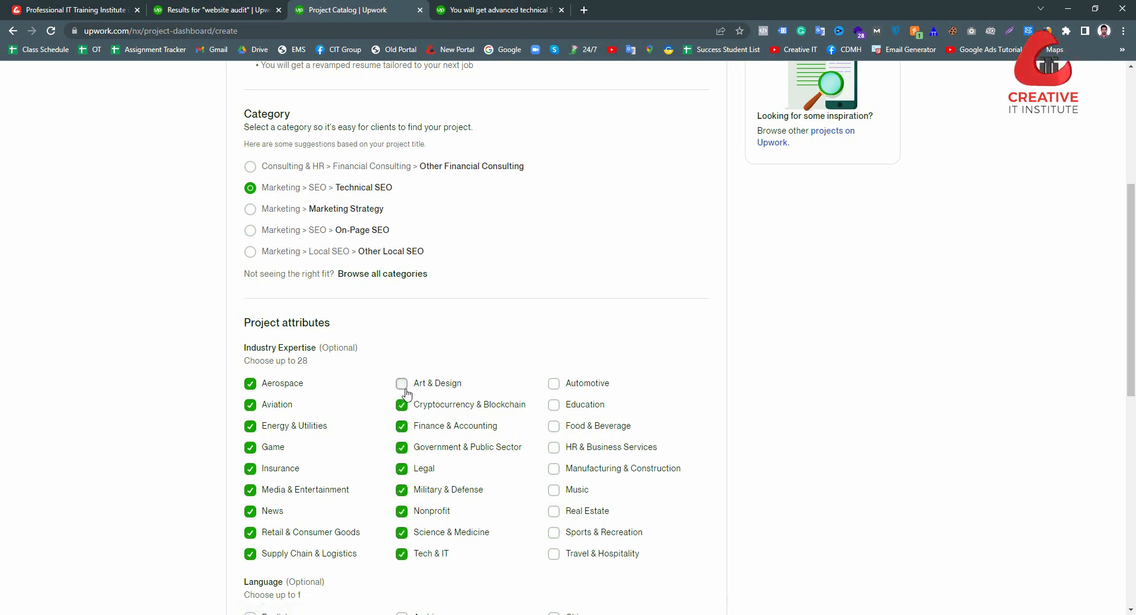
left_click(402, 384)
left_click(554, 383)
left_click(554, 405)
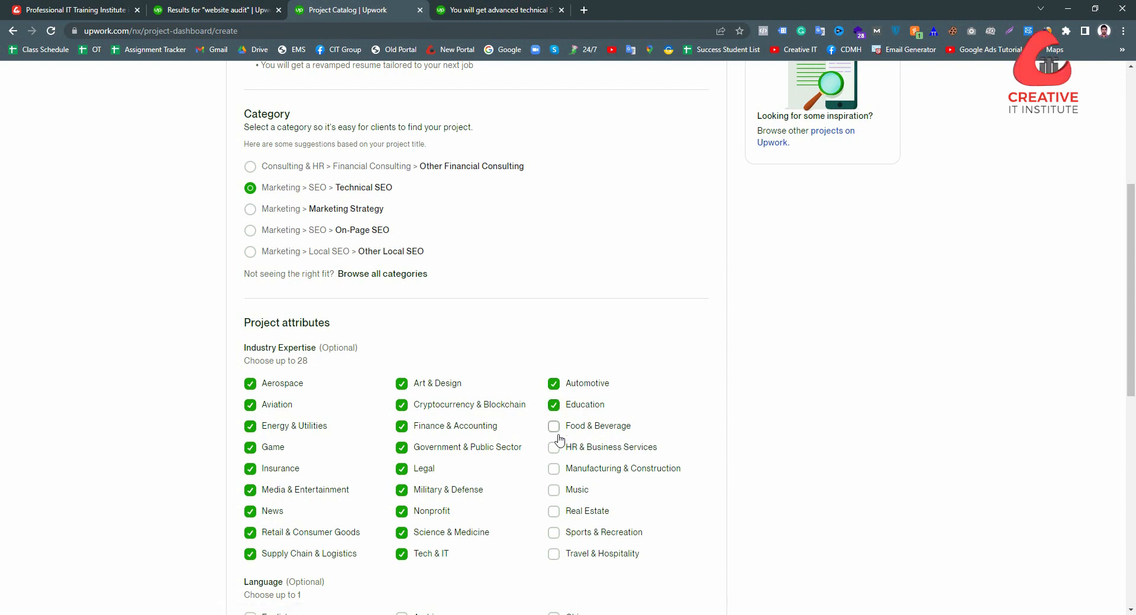
left_click(553, 427)
left_click(553, 447)
left_click(553, 468)
left_click(553, 490)
left_click(553, 511)
left_click(553, 533)
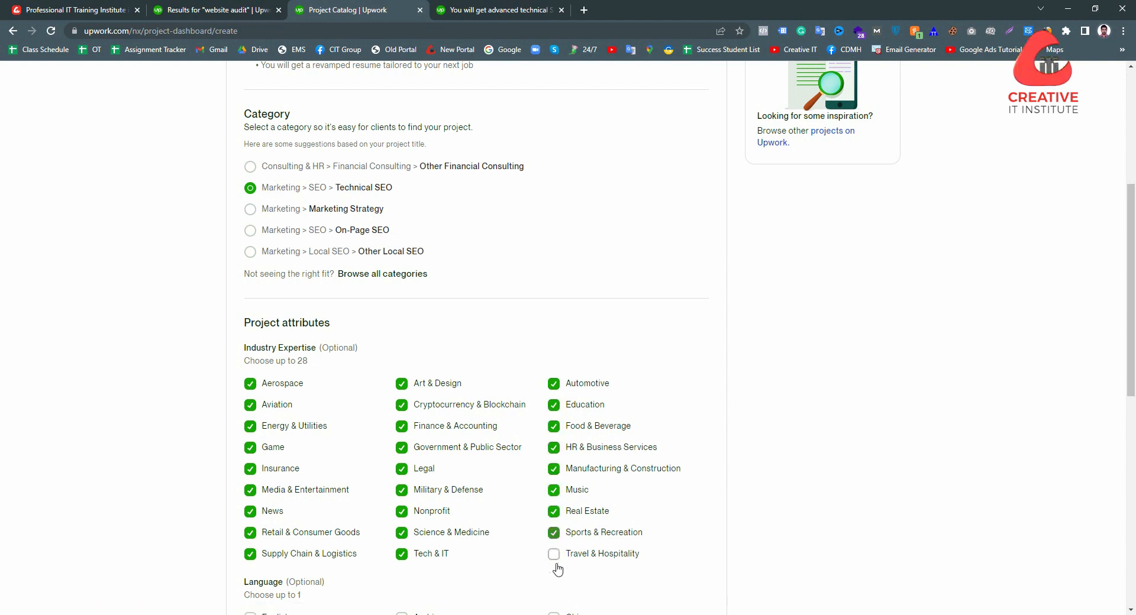
Select English as the project's language in the project attributes.
scroll(503, 536, "down", 3)
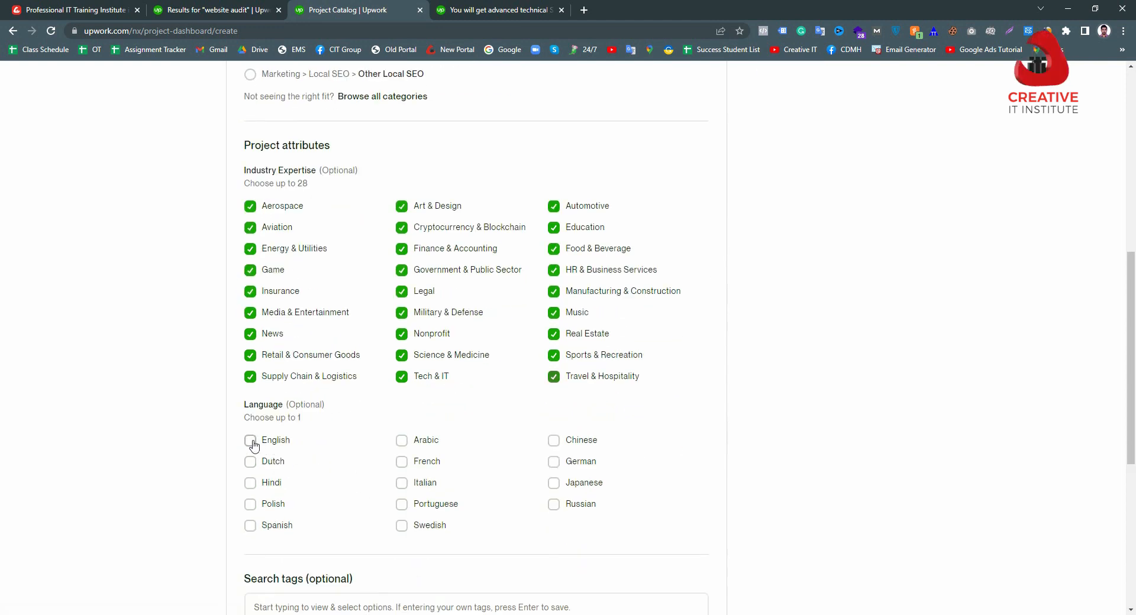
left_click(251, 442)
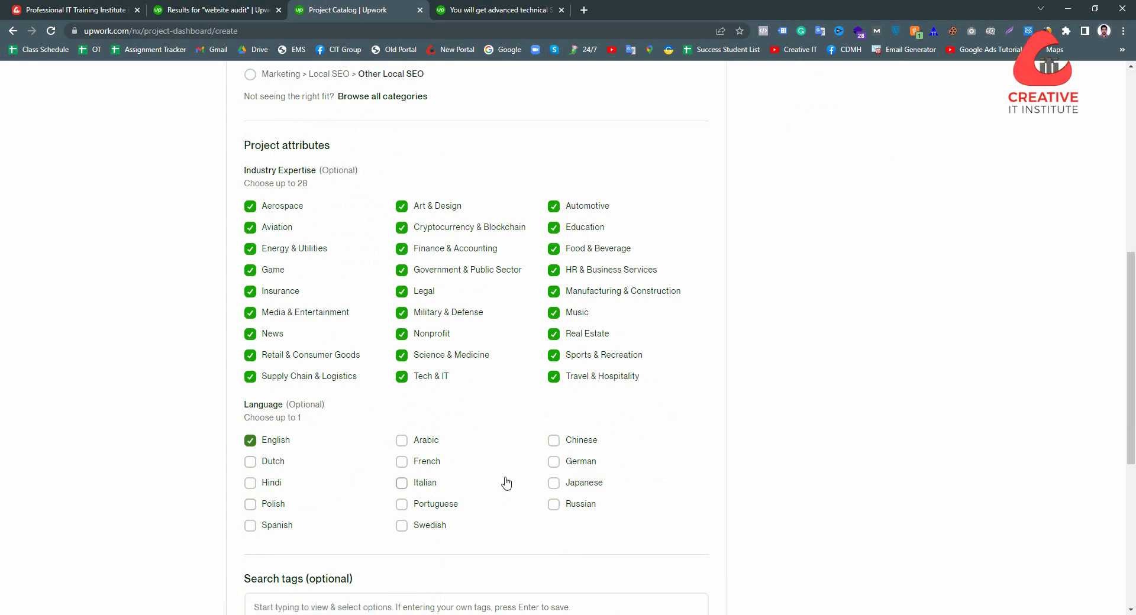
scroll(503, 479, "down", 2)
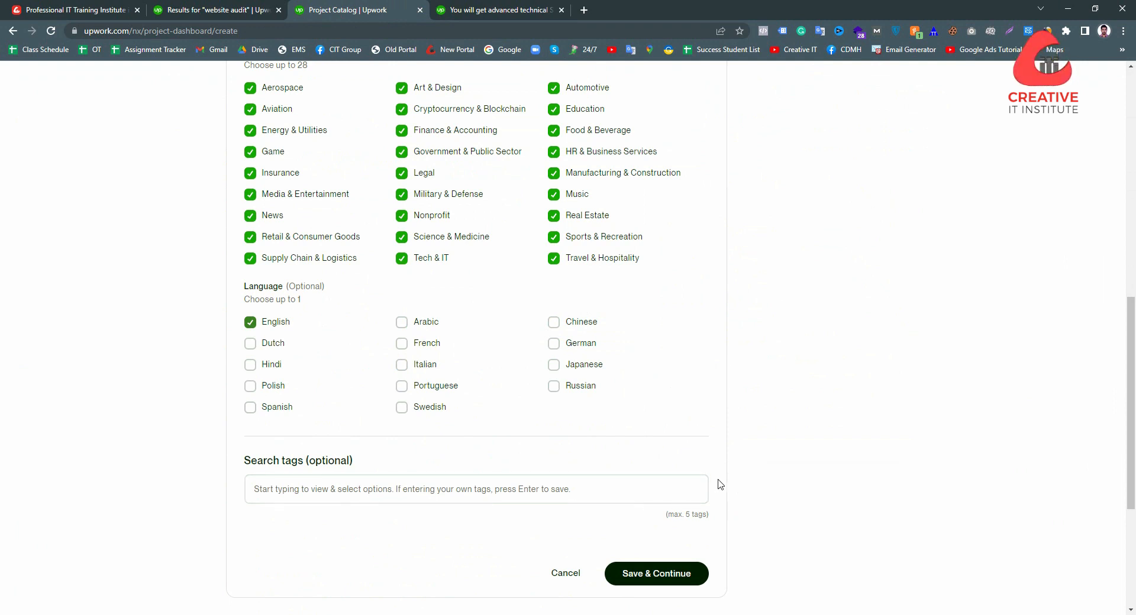
Add the search tags "website audit" and "technical seo", and save the overview to continue to pricing.
left_click(458, 498)
type("webs")
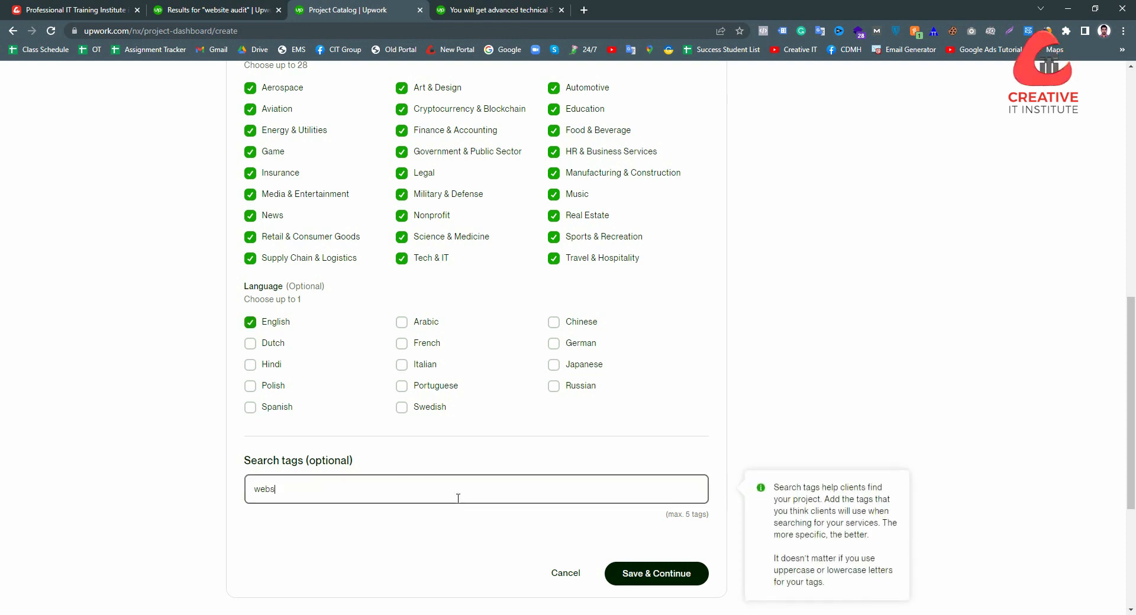
type("ite a")
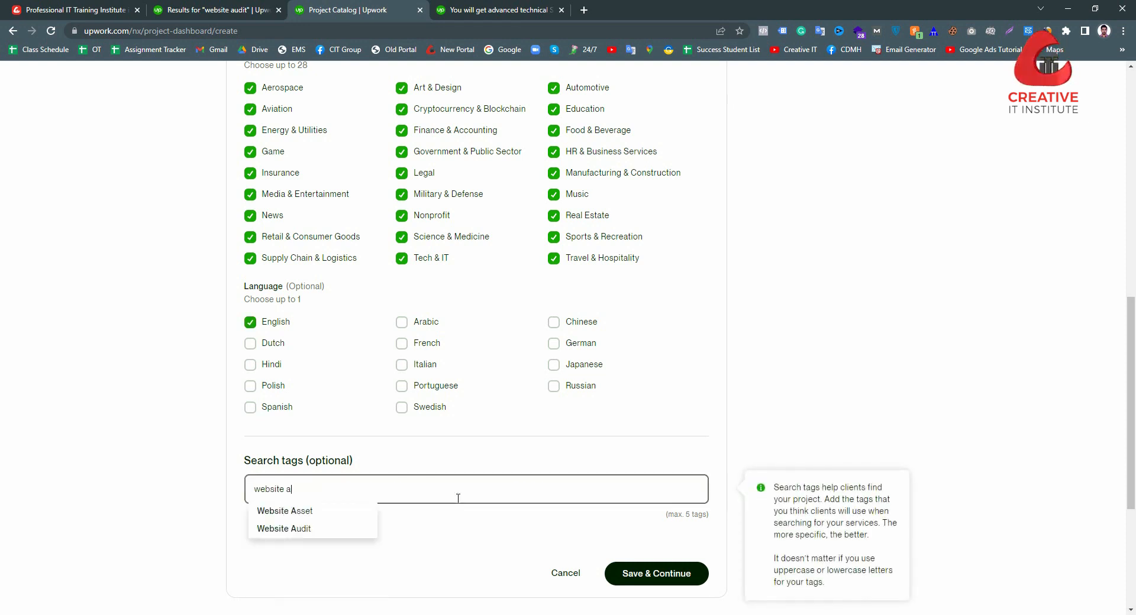
type("u")
left_click(349, 513)
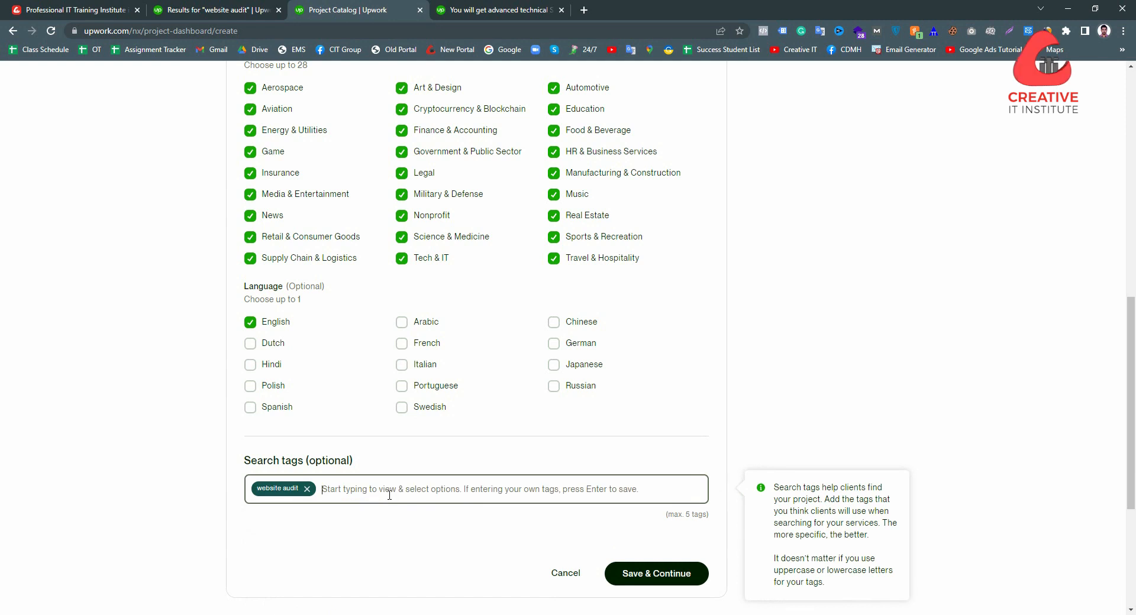
type("technical seo")
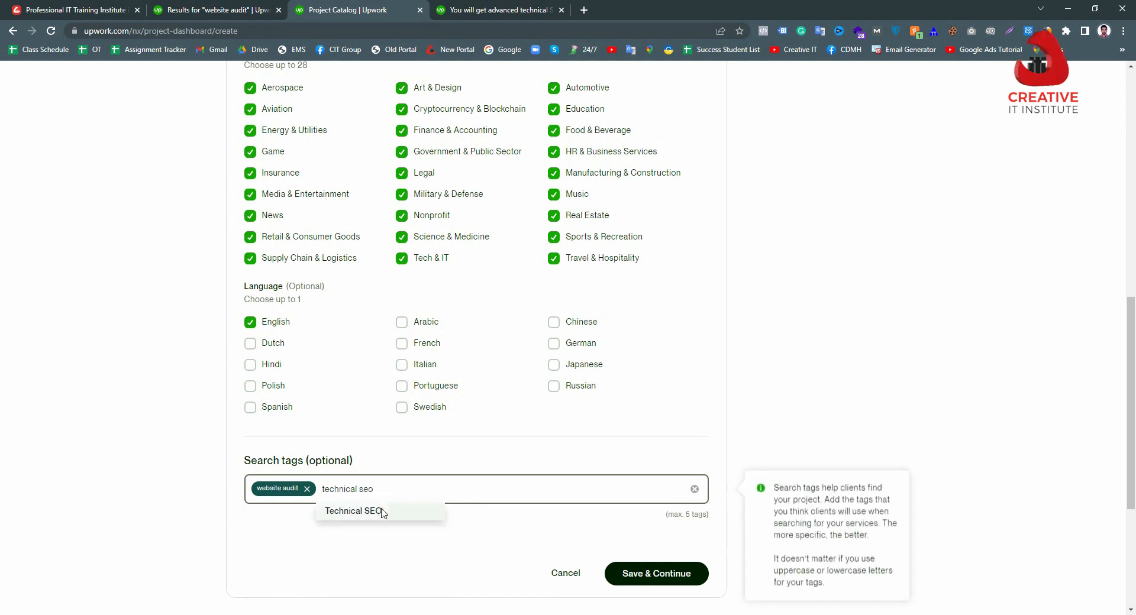
left_click(383, 513)
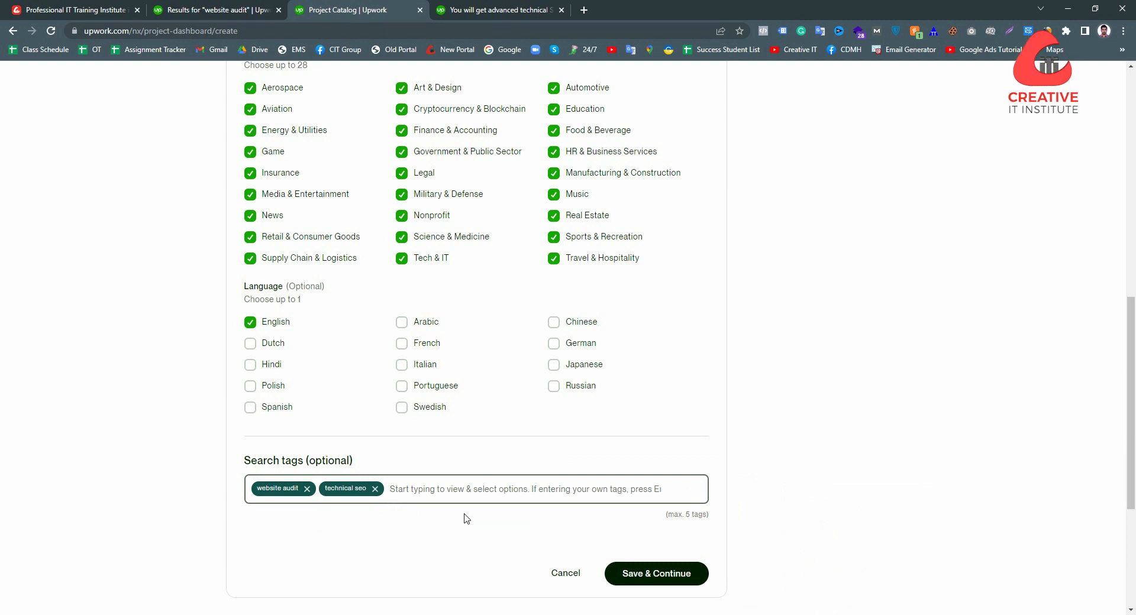
left_click(653, 574)
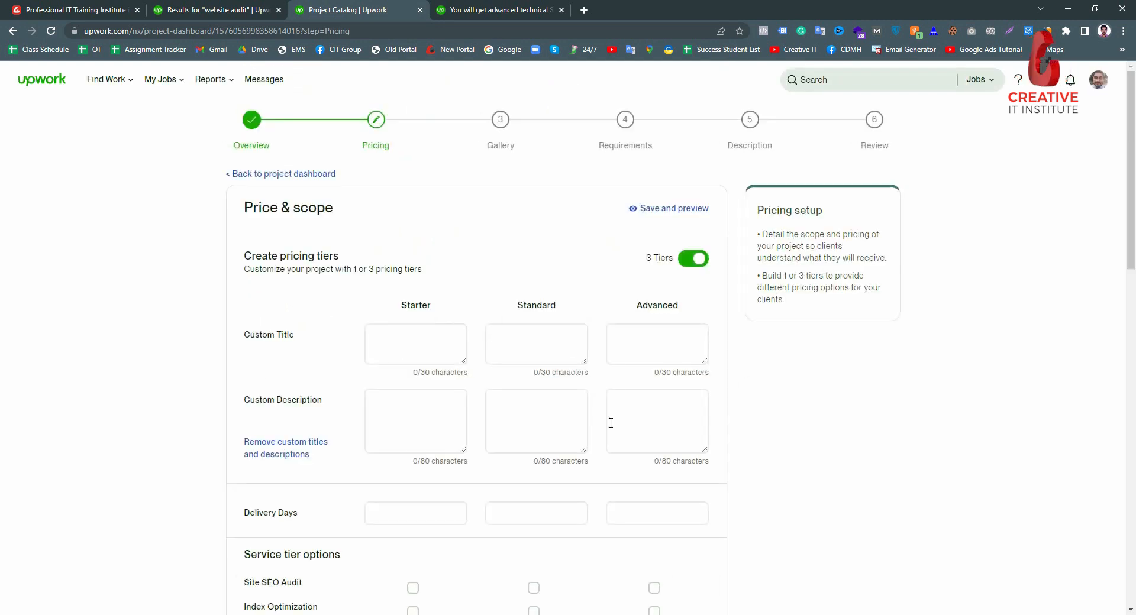
mouse_move(259, 354)
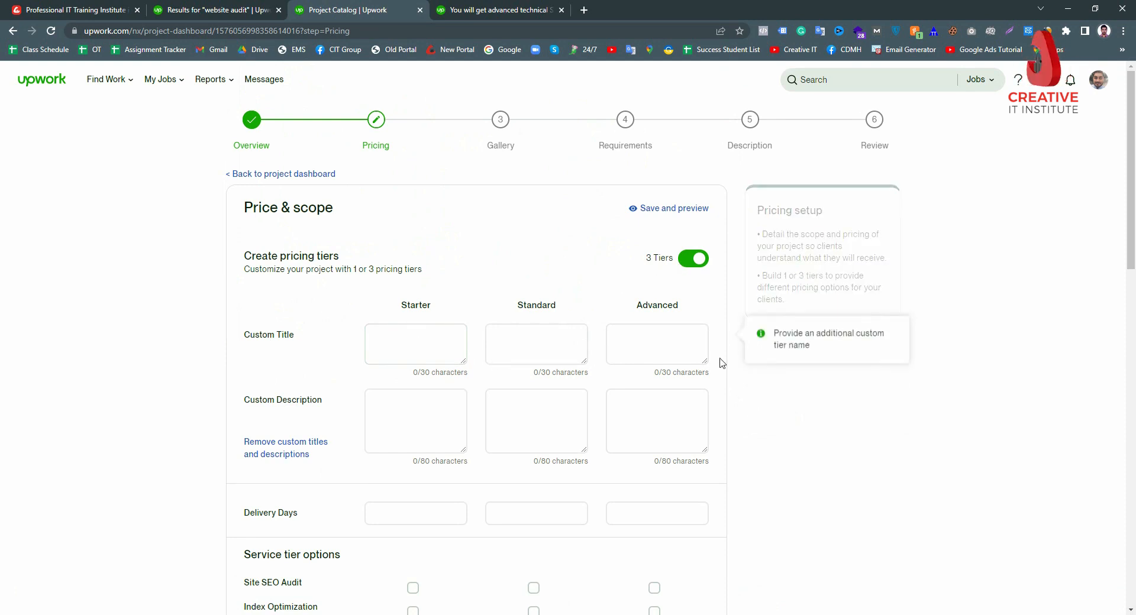
left_click(697, 261)
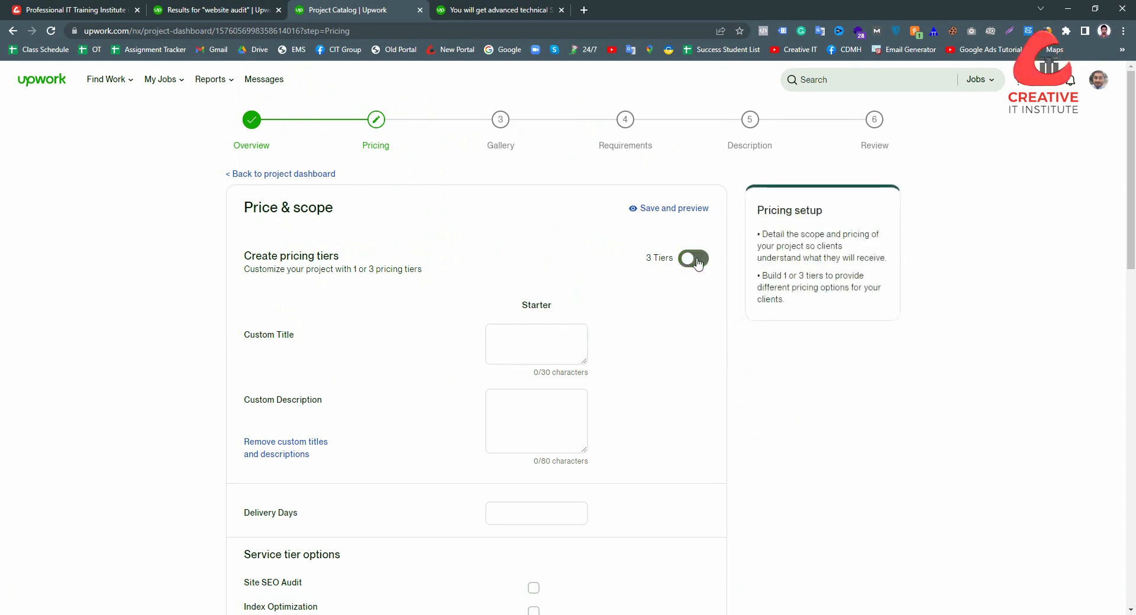
left_click(697, 261)
Compare the delivery time, price and included services of the Starter, Standard and Advanced tiers on the existing project's page.
left_click(443, 6)
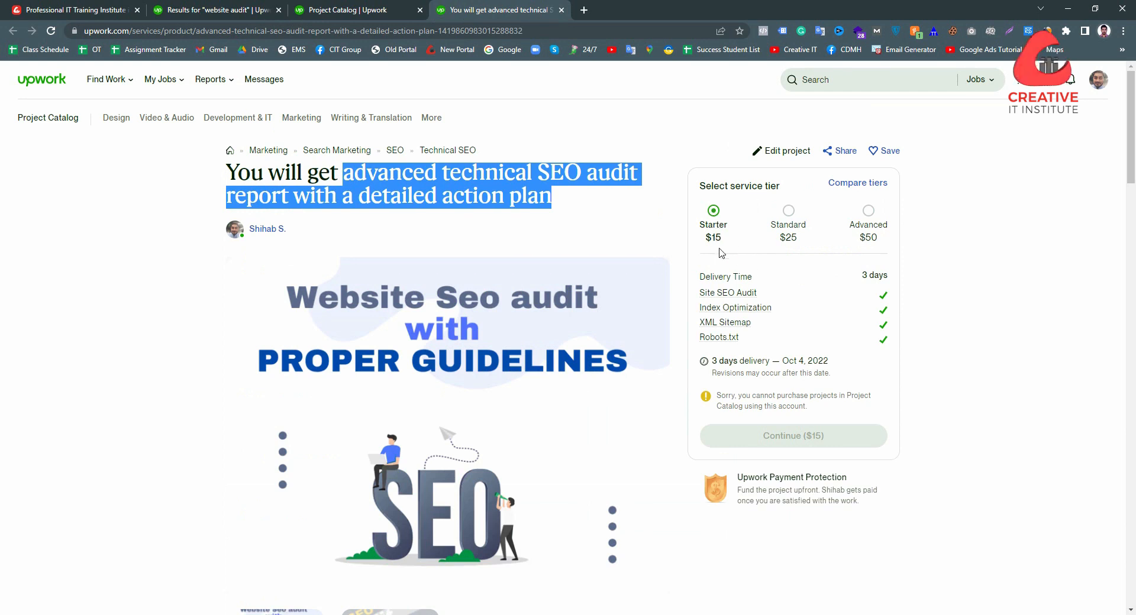
left_click(789, 212)
left_click(868, 211)
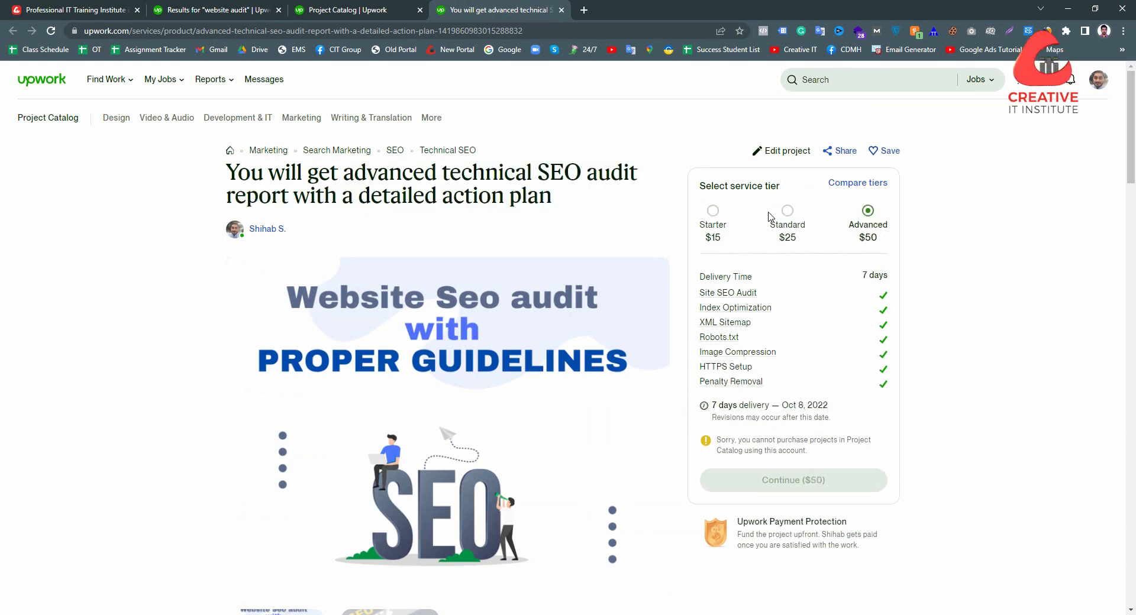
left_click(713, 210)
left_click(787, 210)
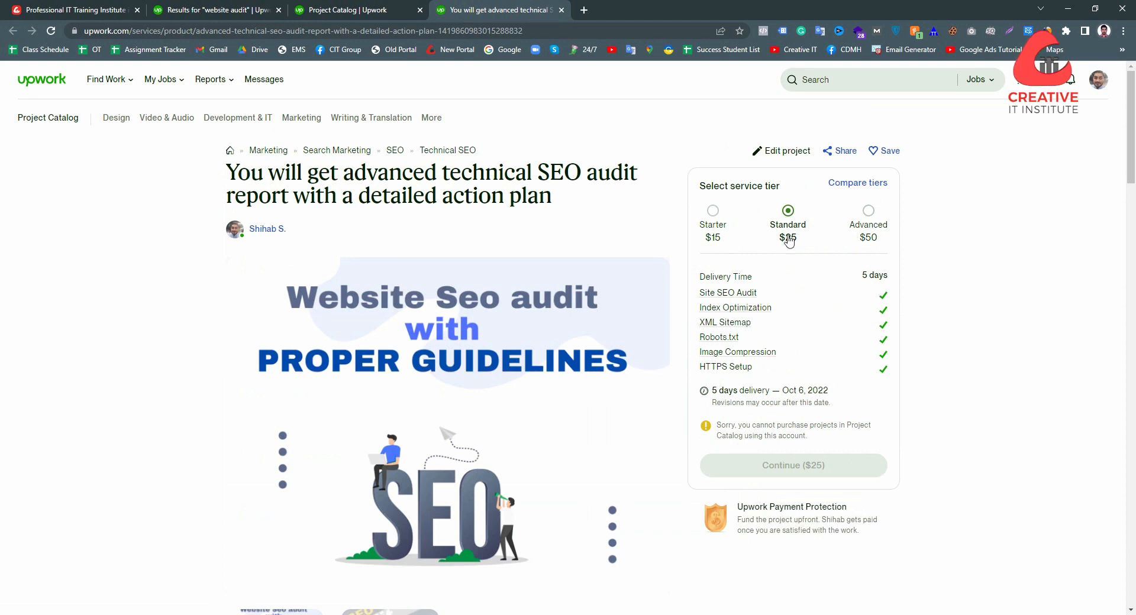
left_click_drag(738, 231, 699, 227)
right_click(713, 224)
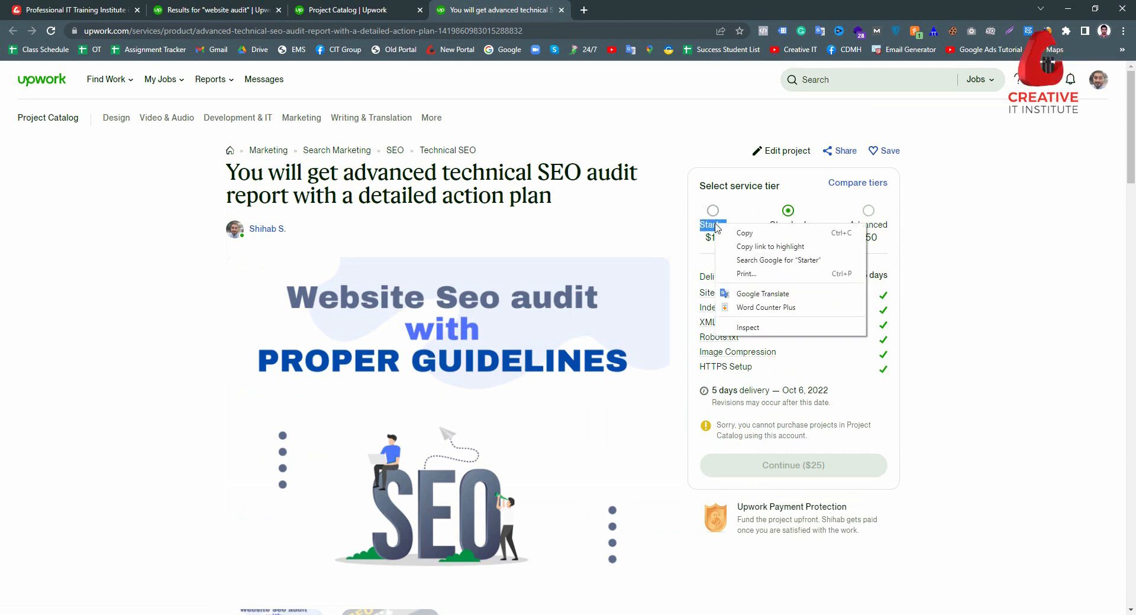
key("Escape")
Return to the new project, switch its pricing to a single Starter tier and give it the custom title "Website Audit".
left_click(314, 10)
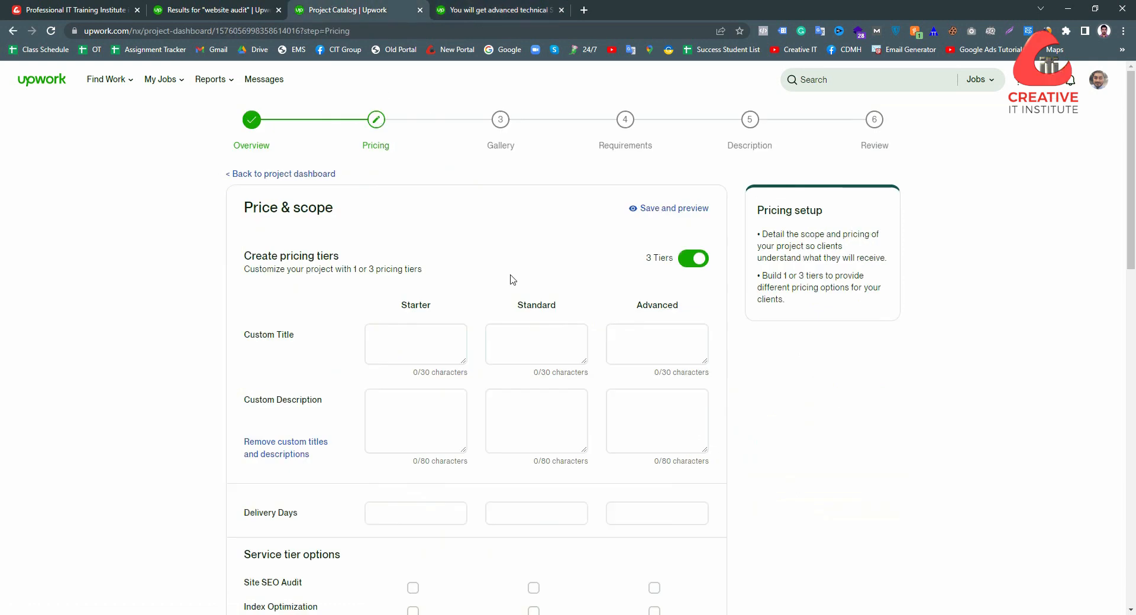
left_click(692, 261)
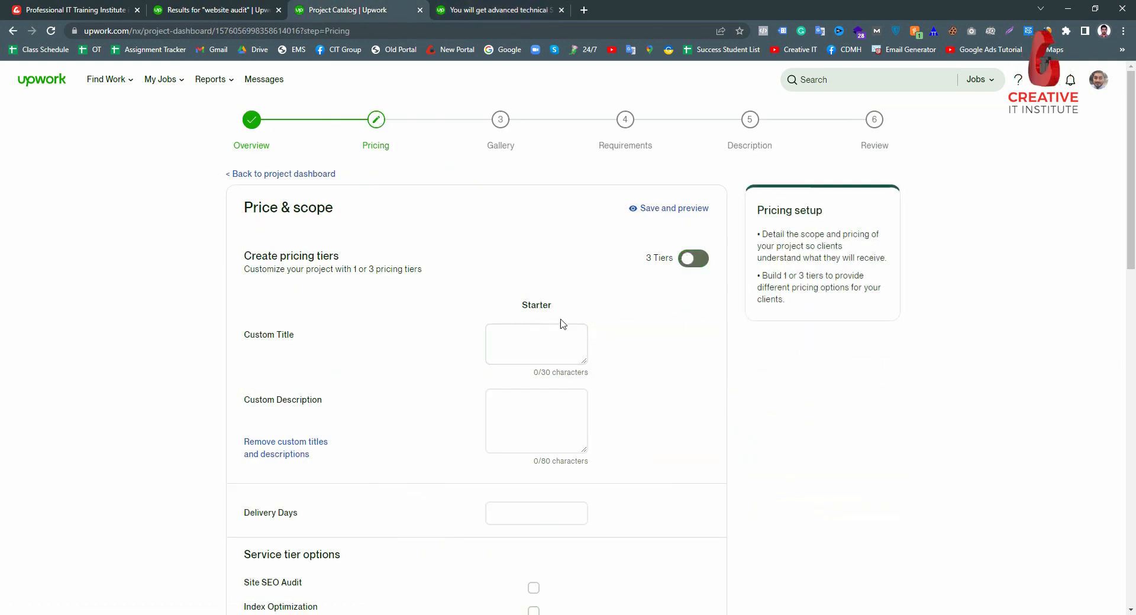
left_click(513, 349)
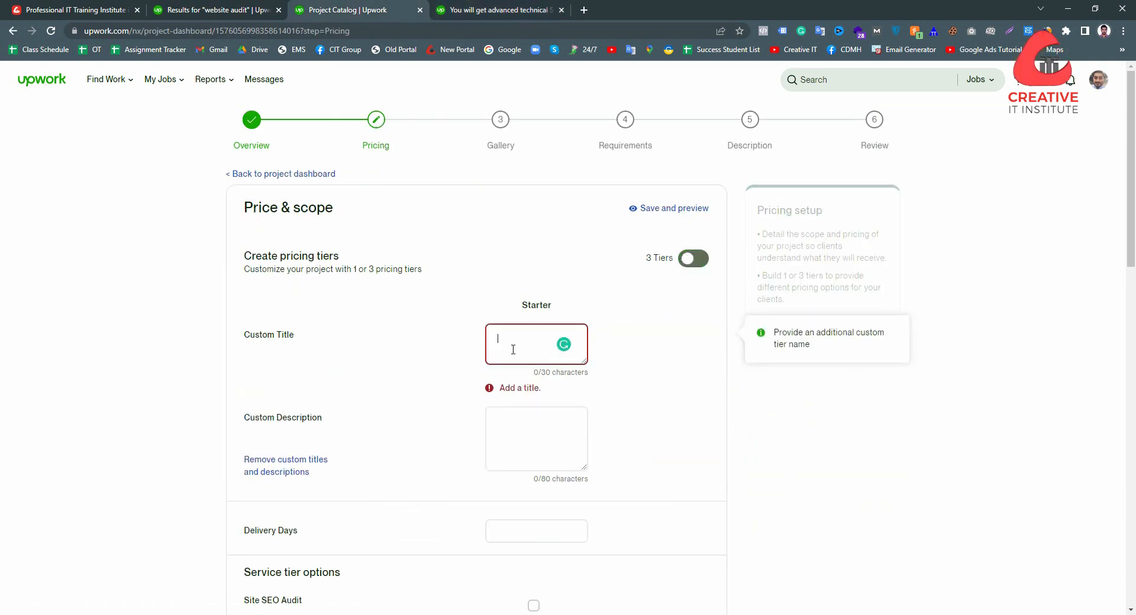
type("Websit")
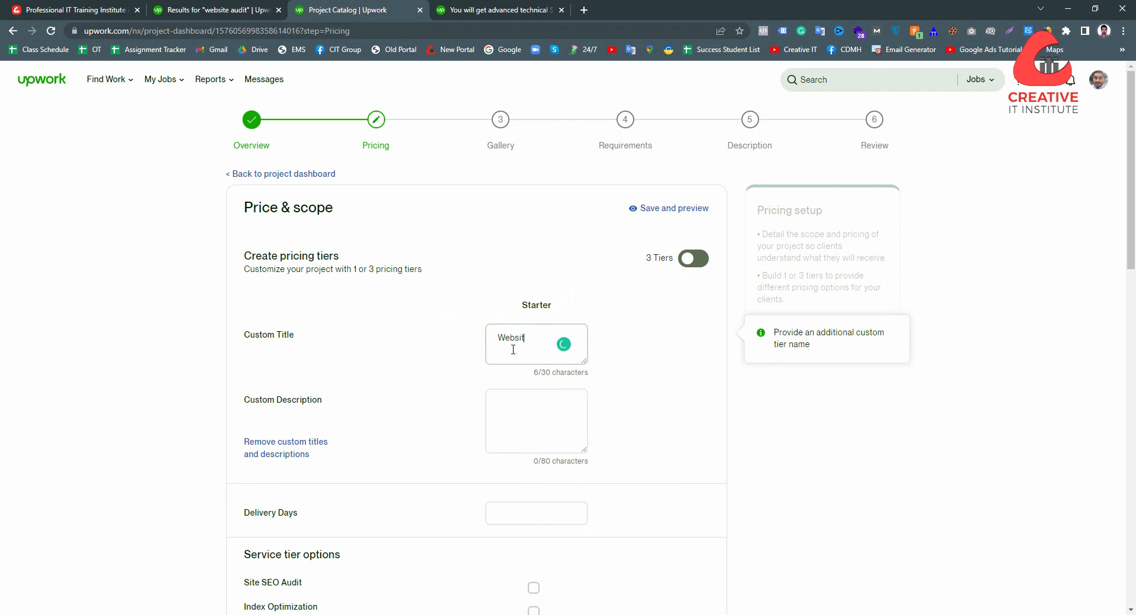
type("e Audit")
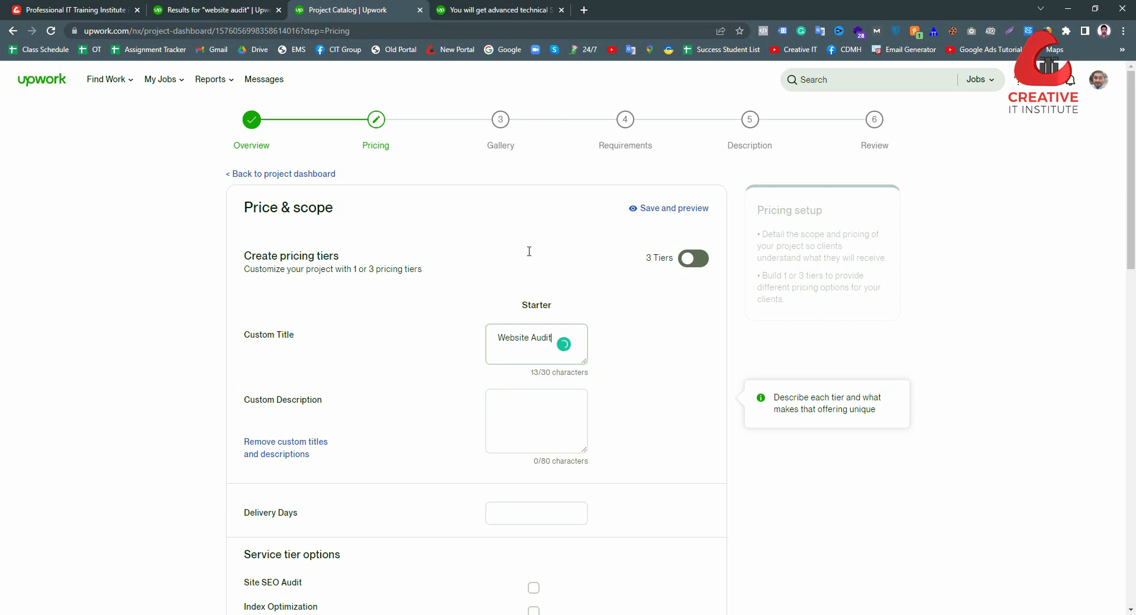
Remove the custom titles and descriptions from the pricing tier, and set Delivery Days to 1.
left_click(530, 420)
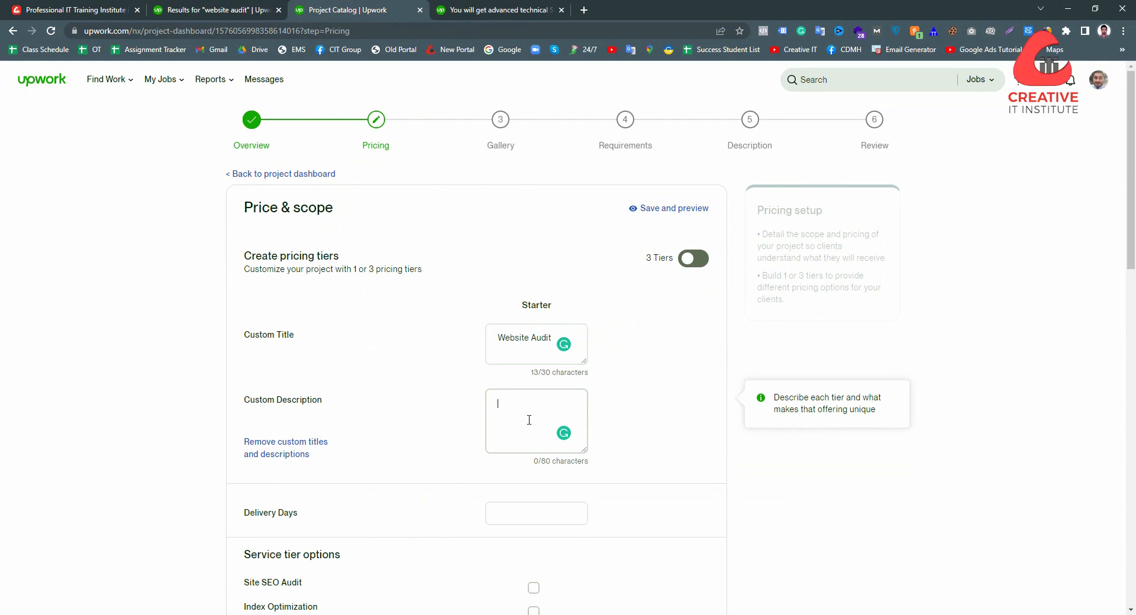
left_click(295, 461)
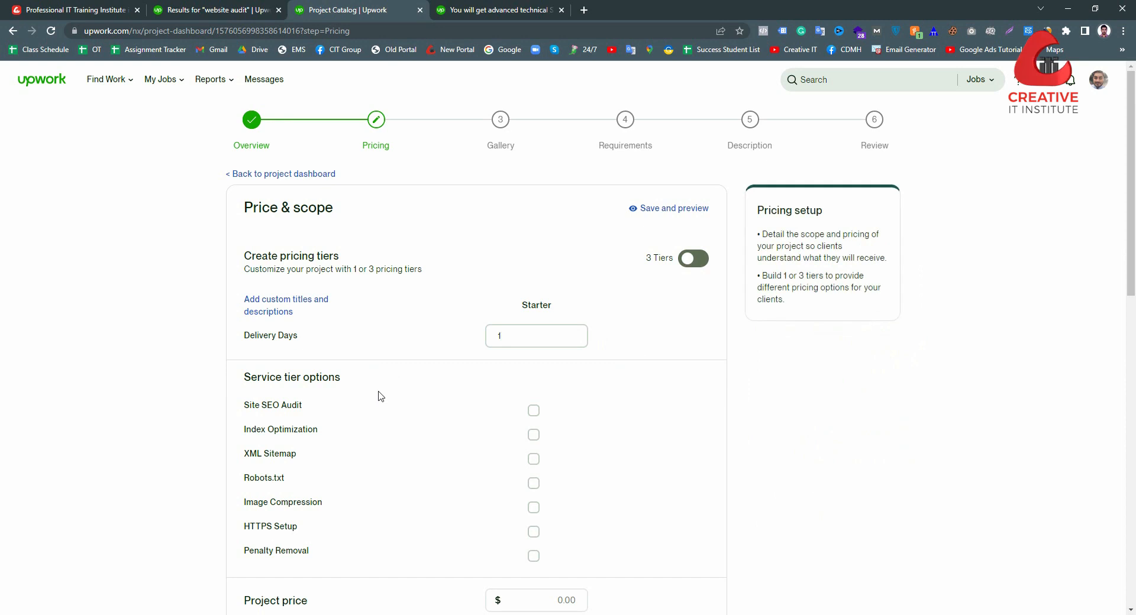
Include Site SEO Audit in the Starter tier's service options and set the project price to $50.
left_click(533, 410)
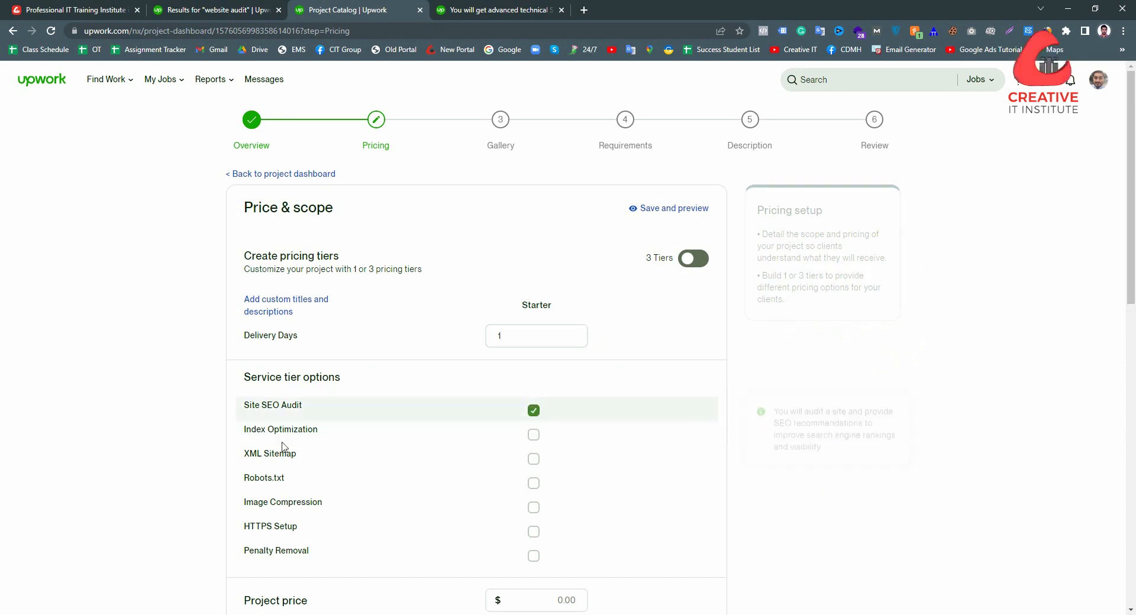
scroll(604, 385, "down", 3)
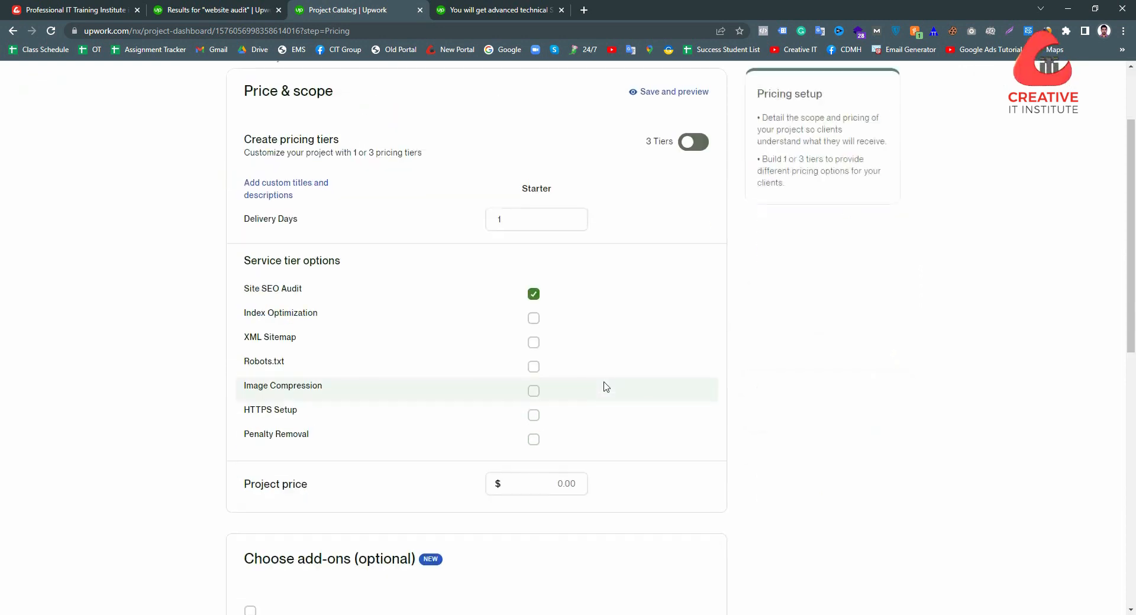
left_click(551, 424)
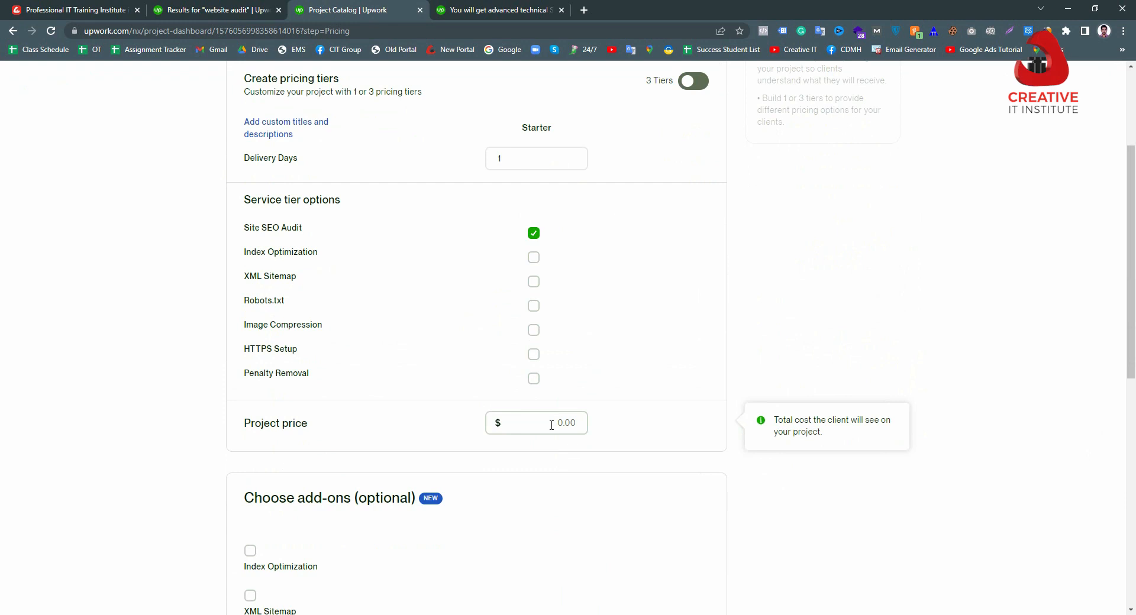
type("50")
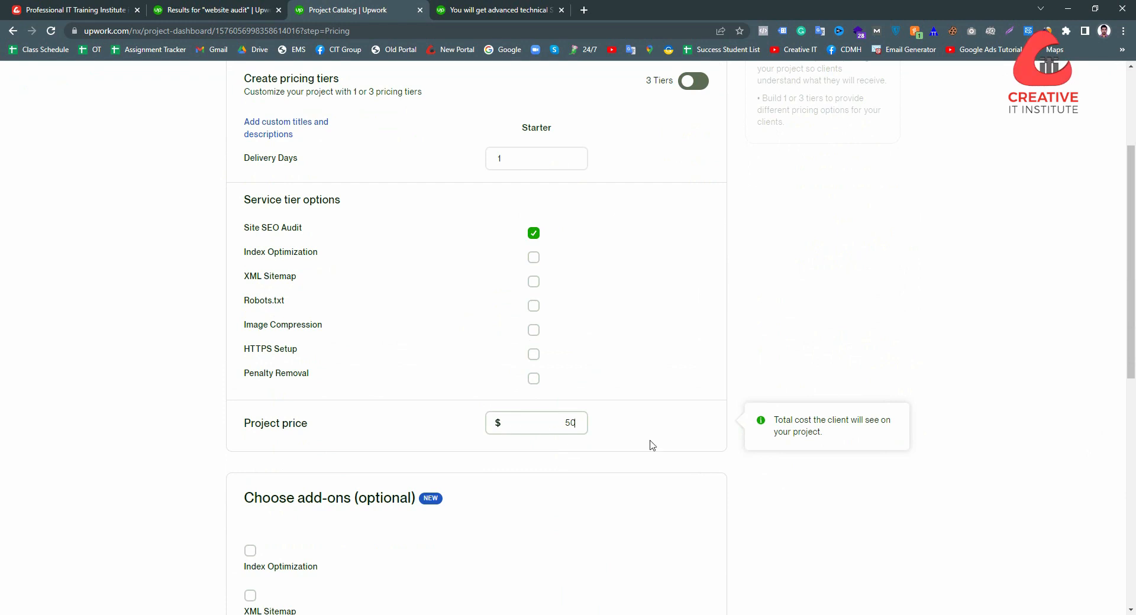
left_click(641, 441)
Leave all optional add-ons unselected and save the pricing section to continue to the gallery.
scroll(695, 424, "down", 4)
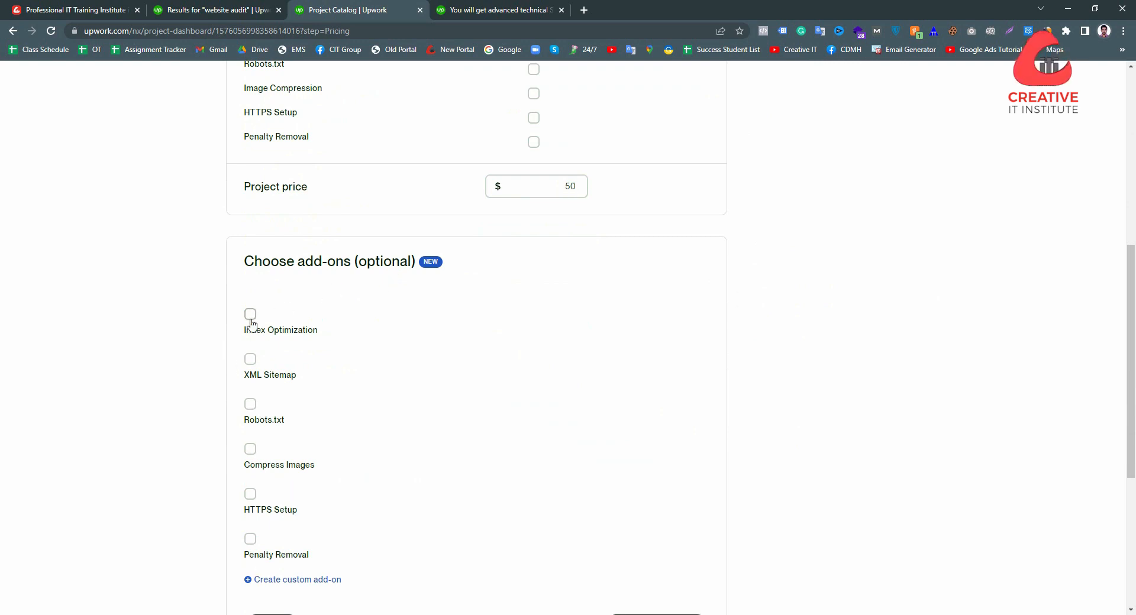
scroll(513, 329, "down", 3)
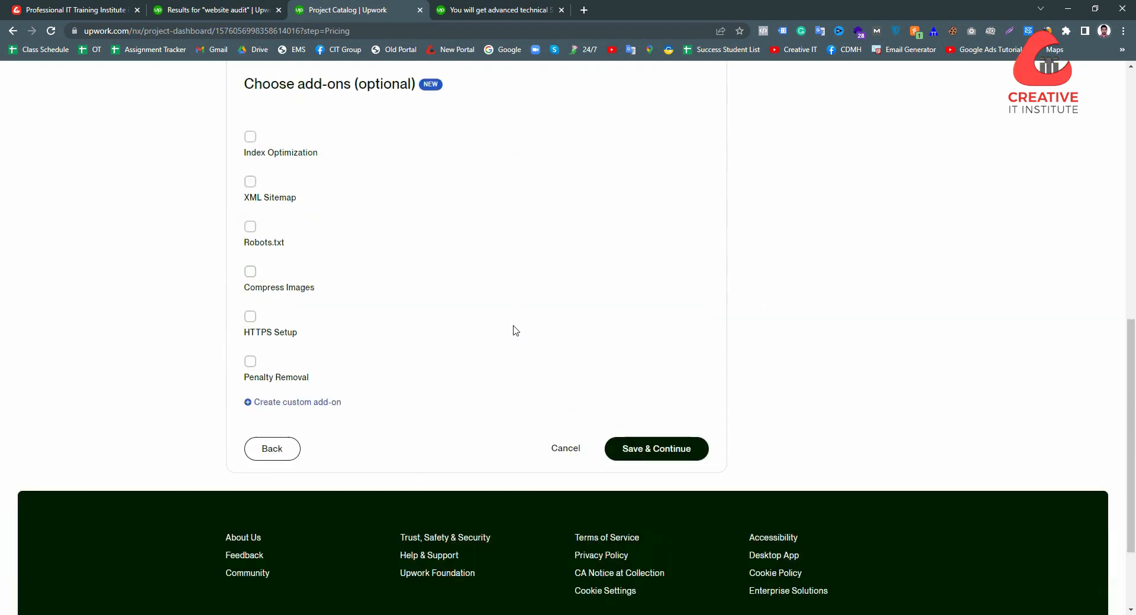
scroll(274, 208, "up", 4)
scroll(540, 311, "down", 4)
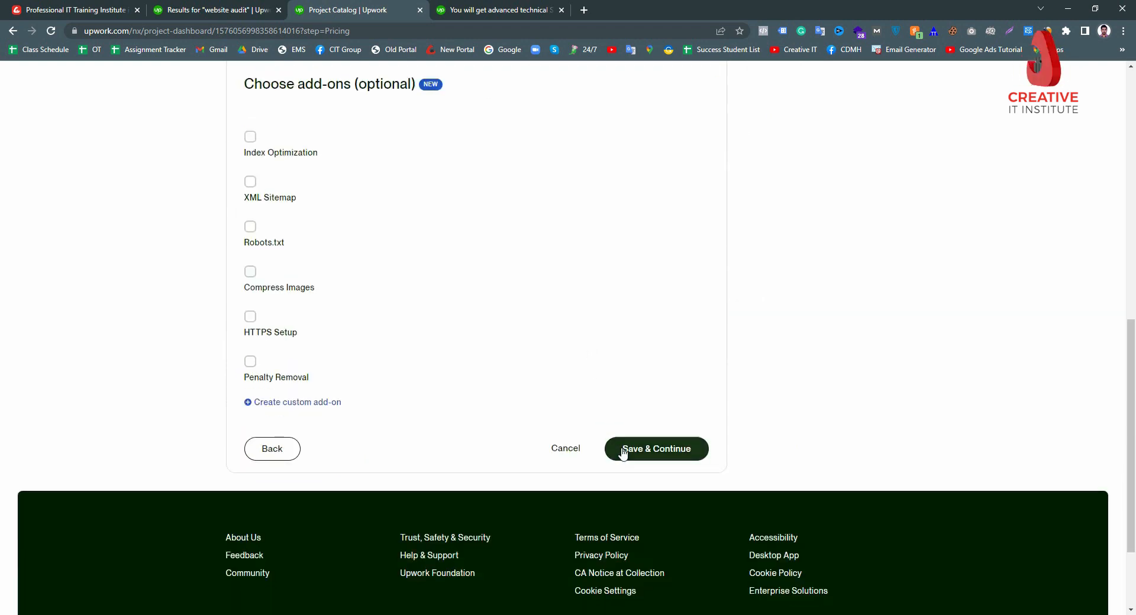
left_click(623, 450)
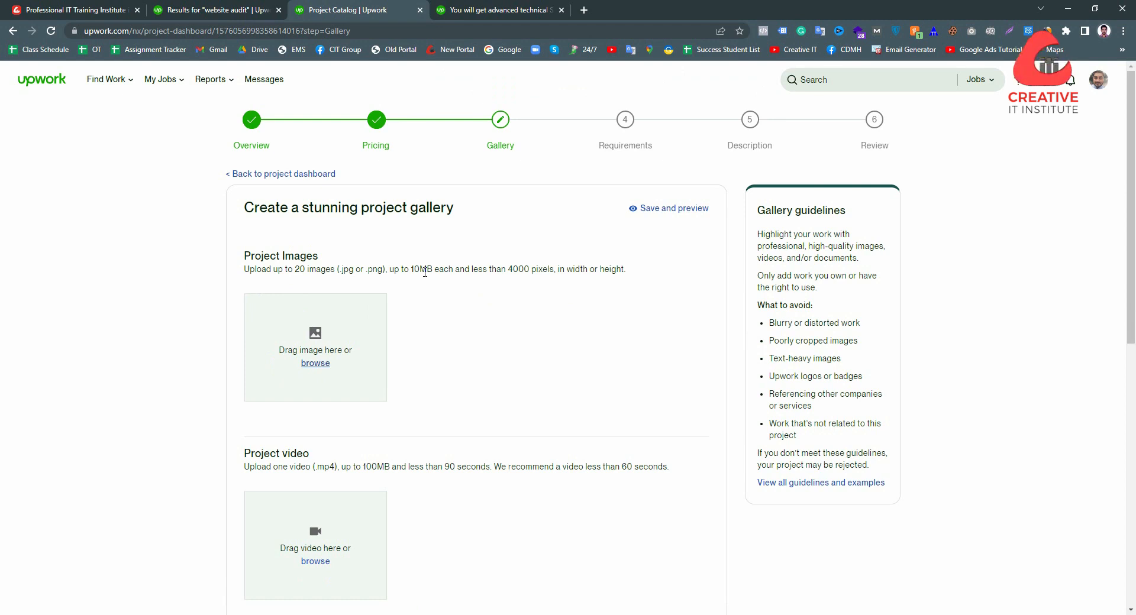
Choose the file Website Audit.png from the Desktop folder as a project image for the gallery.
scroll(446, 298, "down", 2)
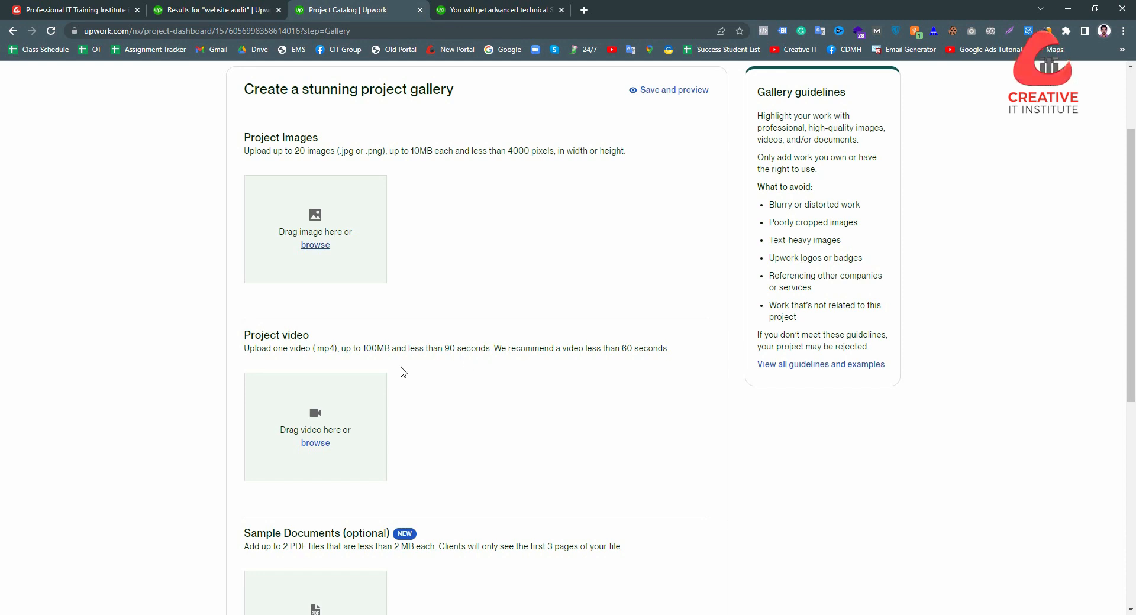
scroll(395, 359, "down", 2)
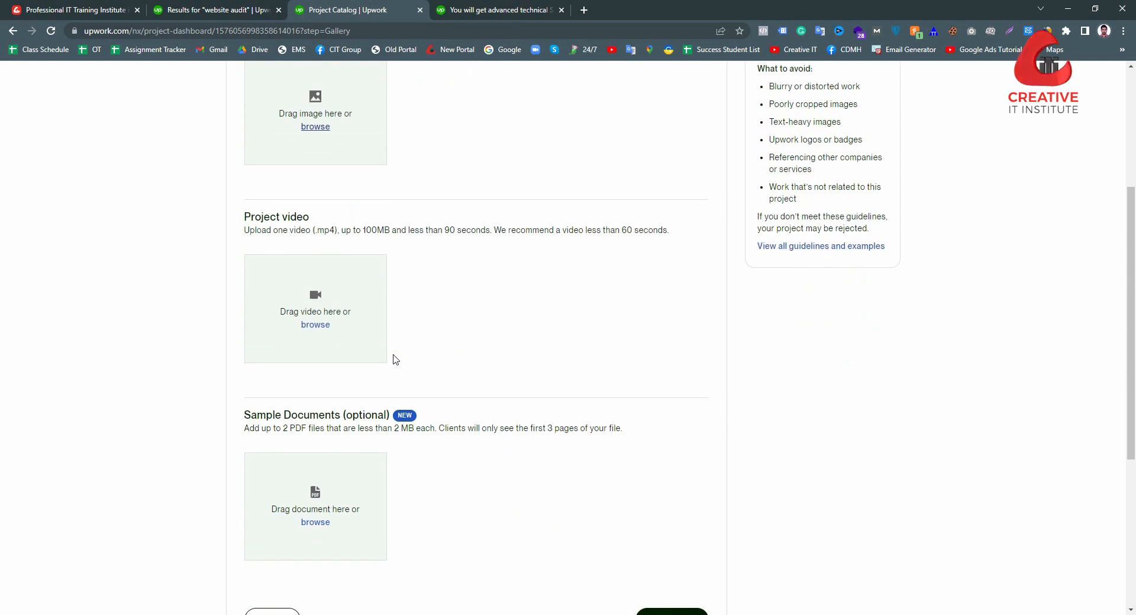
scroll(395, 359, "down", 1)
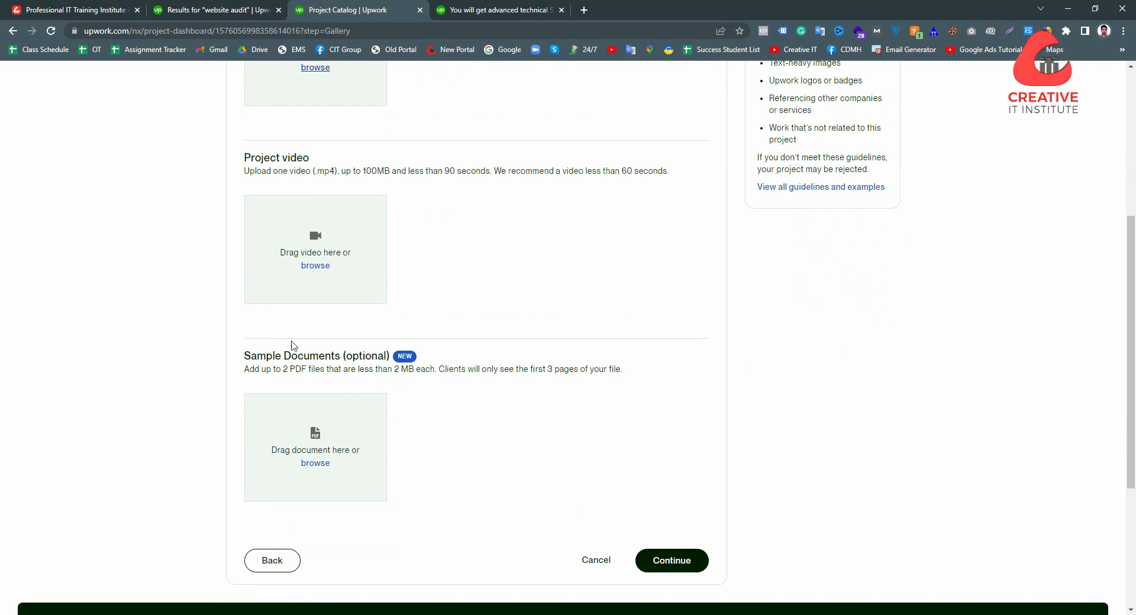
scroll(438, 300, "up", 5)
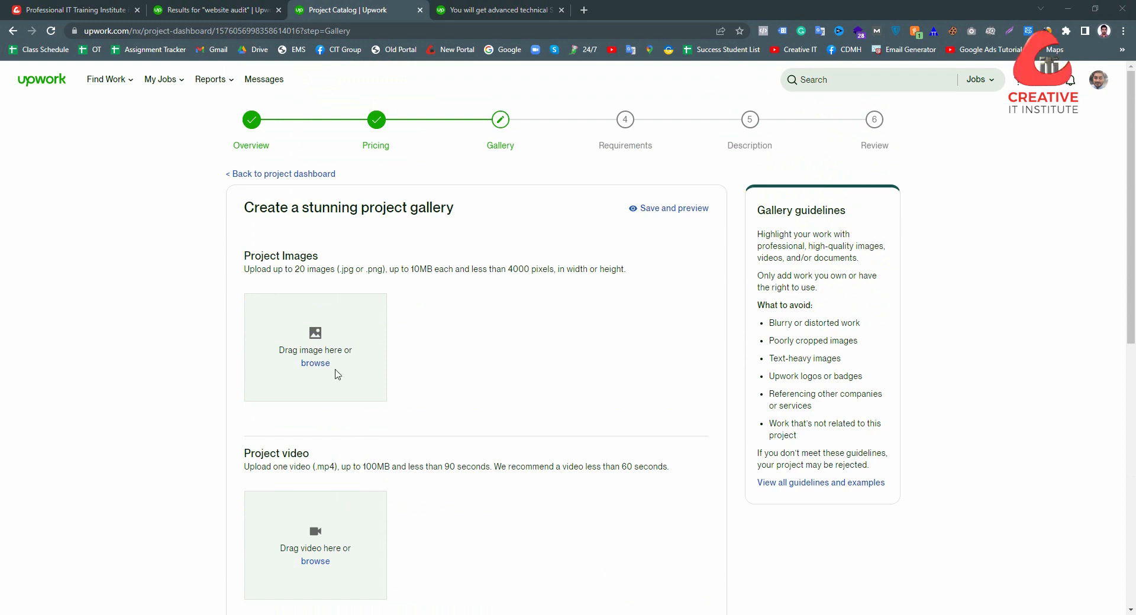
left_click(315, 363)
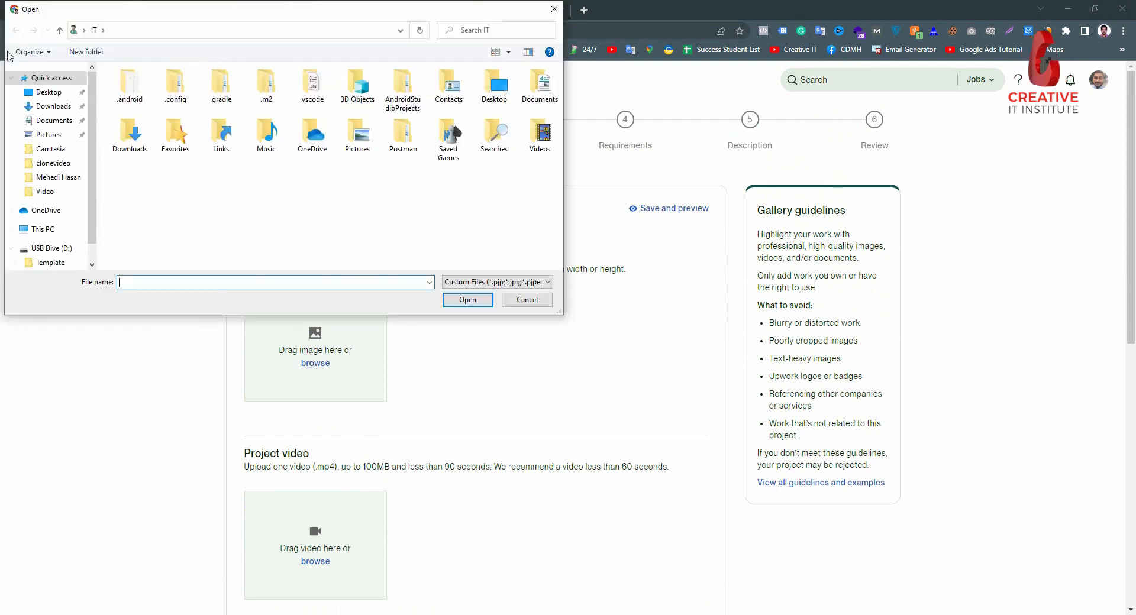
left_click(48, 93)
left_click(521, 202)
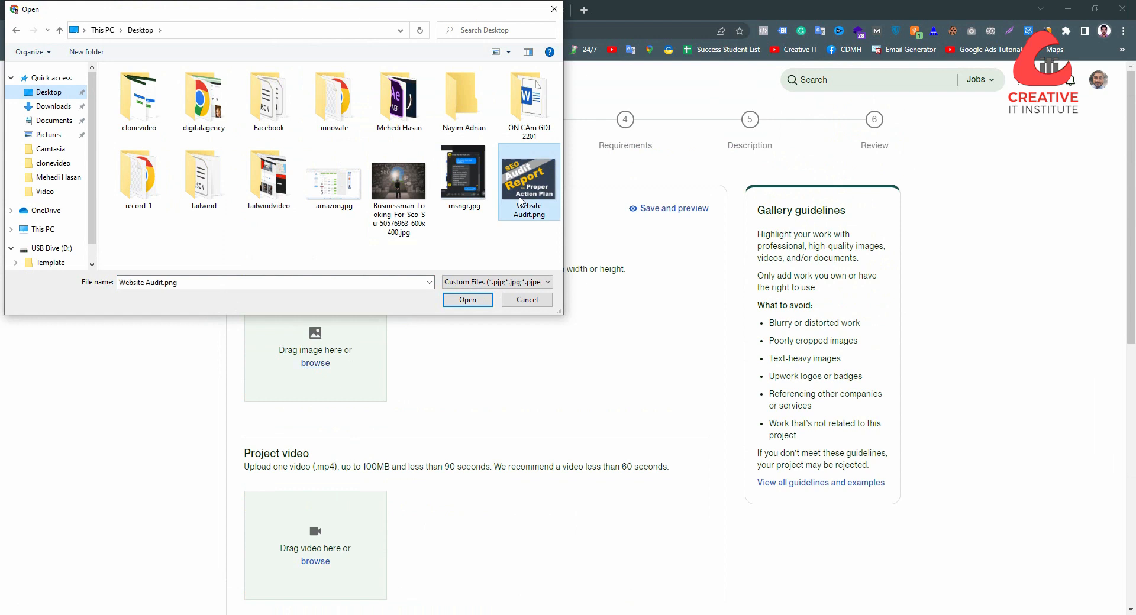
left_click(476, 300)
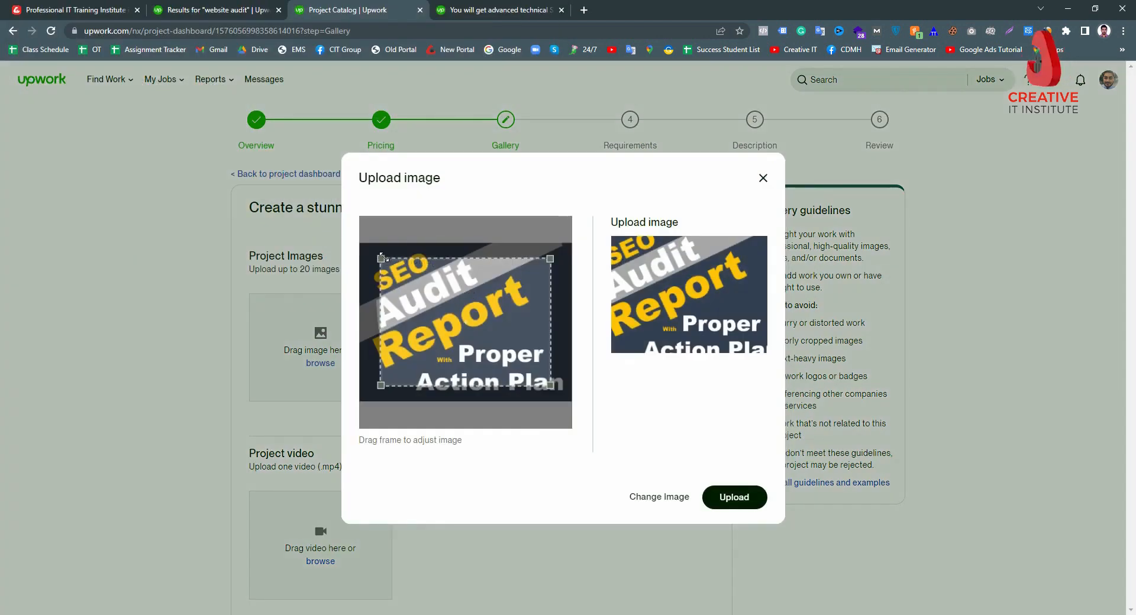
Expand the crop frame to cover the whole SEO Audit Report image and upload it to the project gallery.
left_click_drag(381, 259, 342, 233)
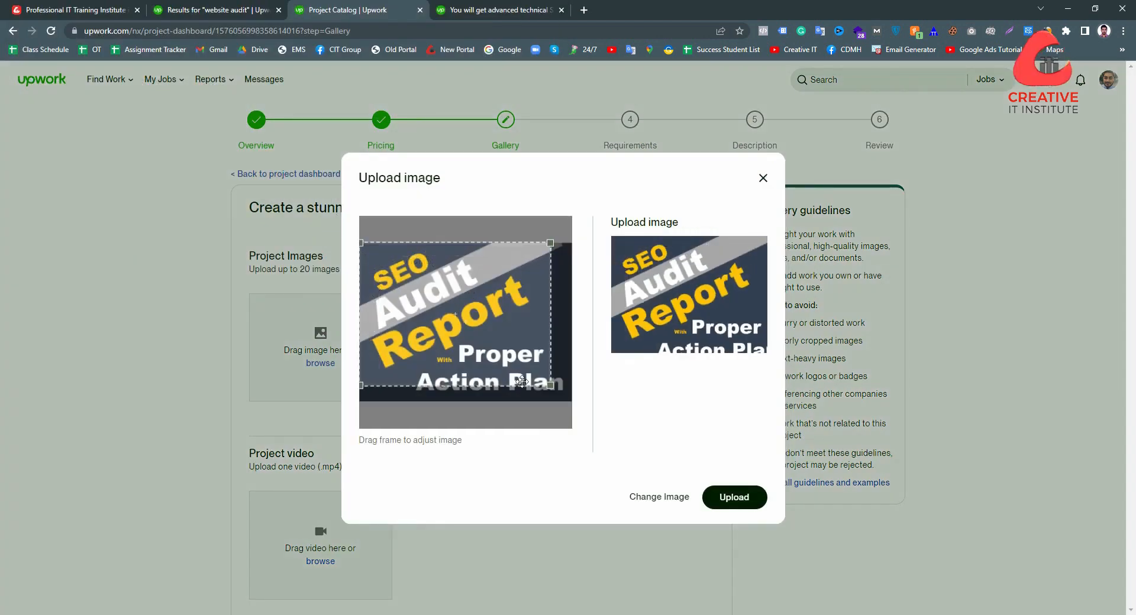
left_click_drag(550, 387, 569, 401)
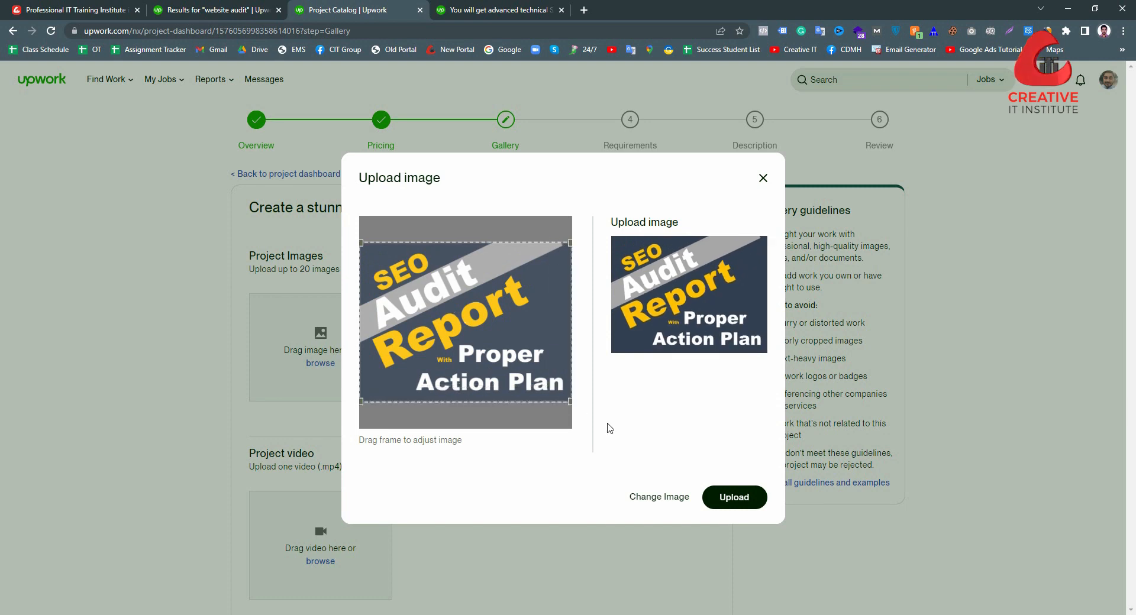
left_click(737, 504)
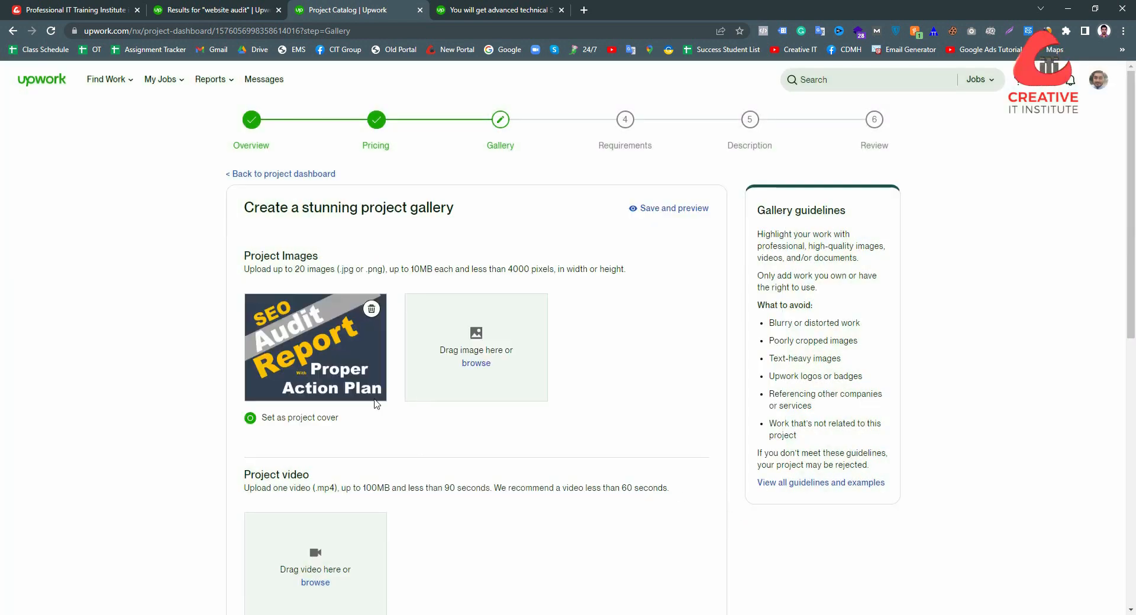
Leave the project video and sample documents empty and continue to the client requirements section.
scroll(483, 387, "down", 8)
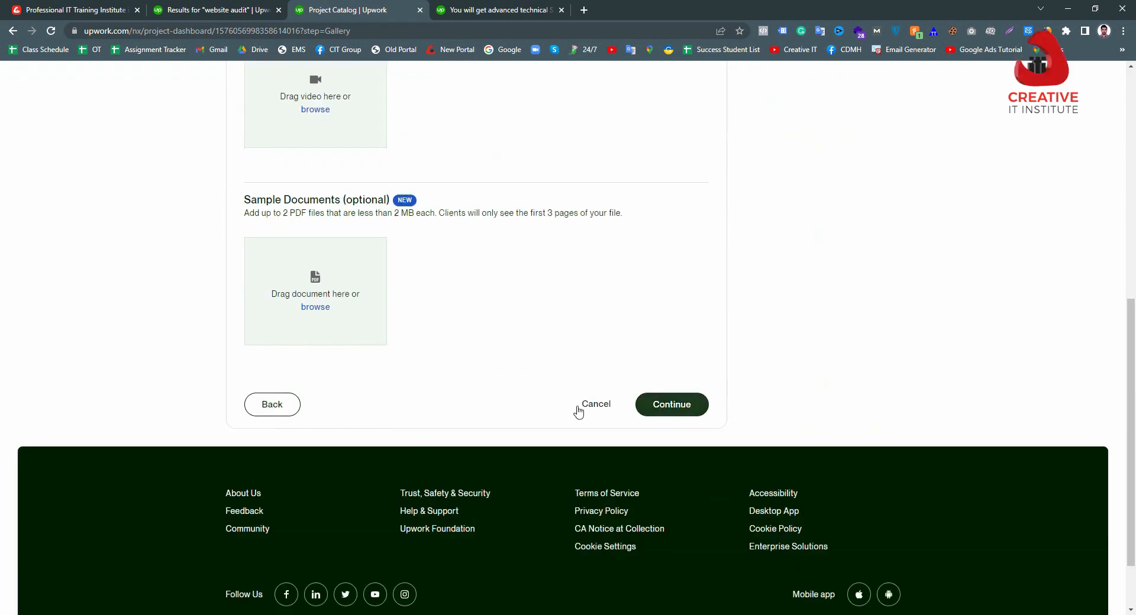
scroll(421, 393, "up", 4)
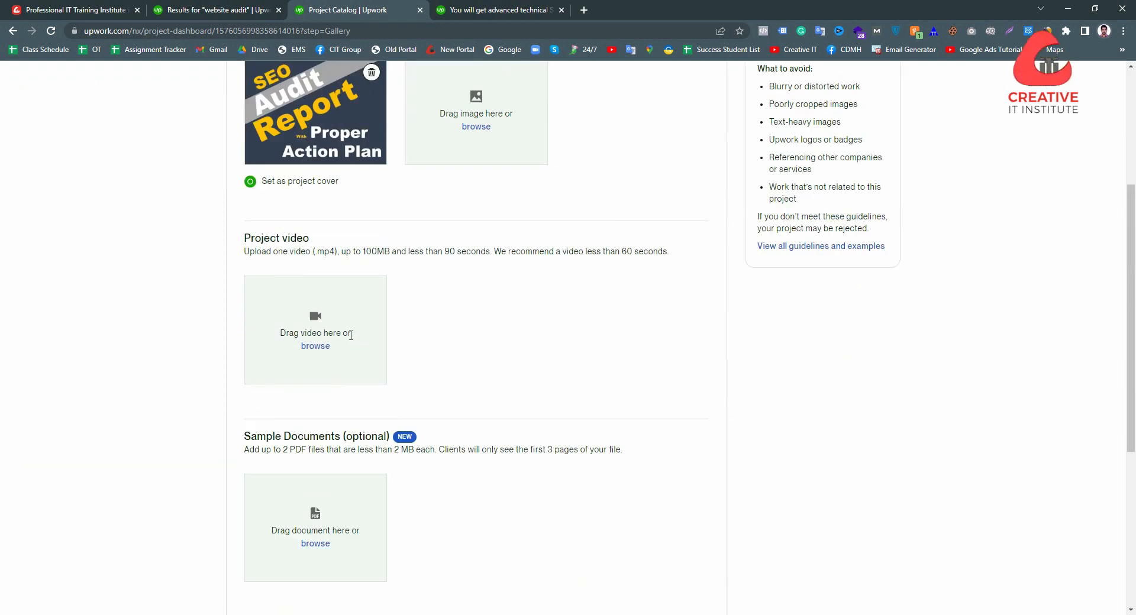
scroll(639, 375, "down", 3)
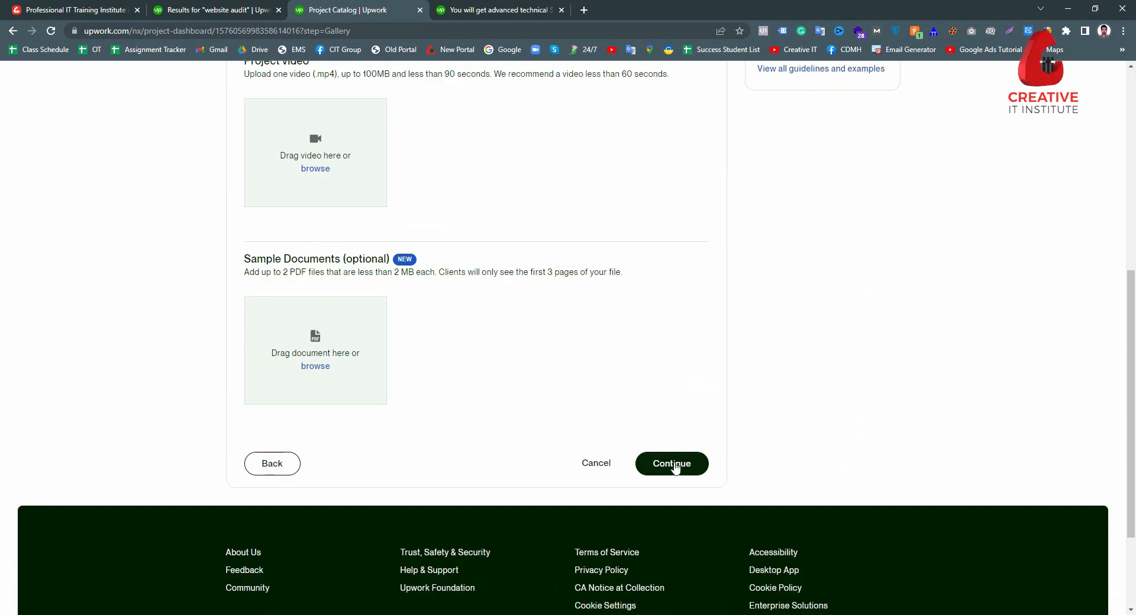
left_click(672, 464)
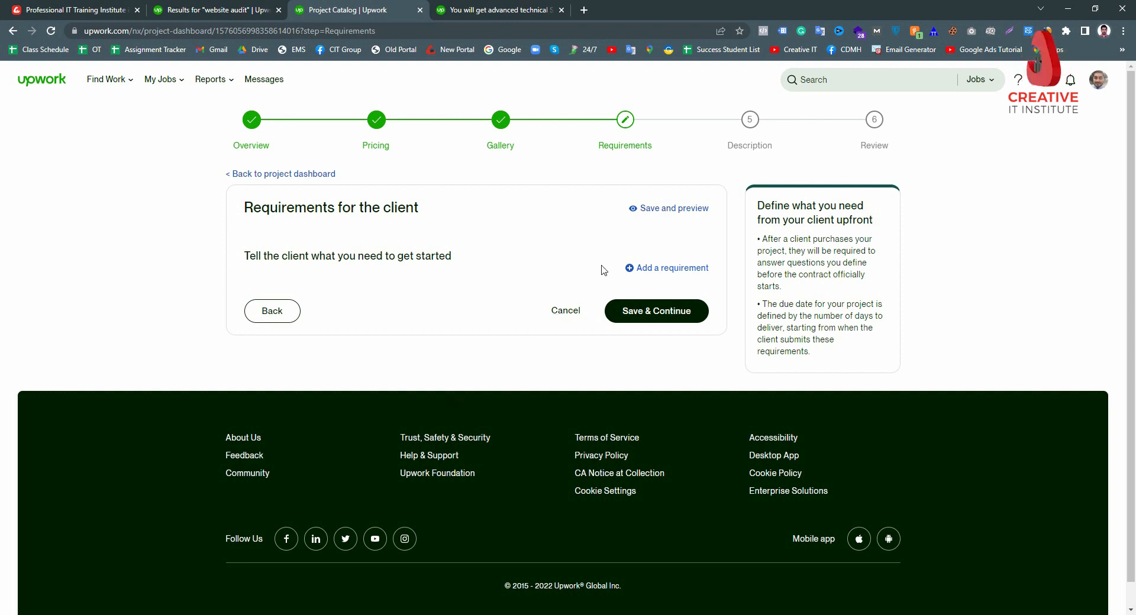
Add the mandatory free-text client requirement "Your Website URL" and save the requirements section to continue to the description.
left_click(630, 266)
left_click(632, 268)
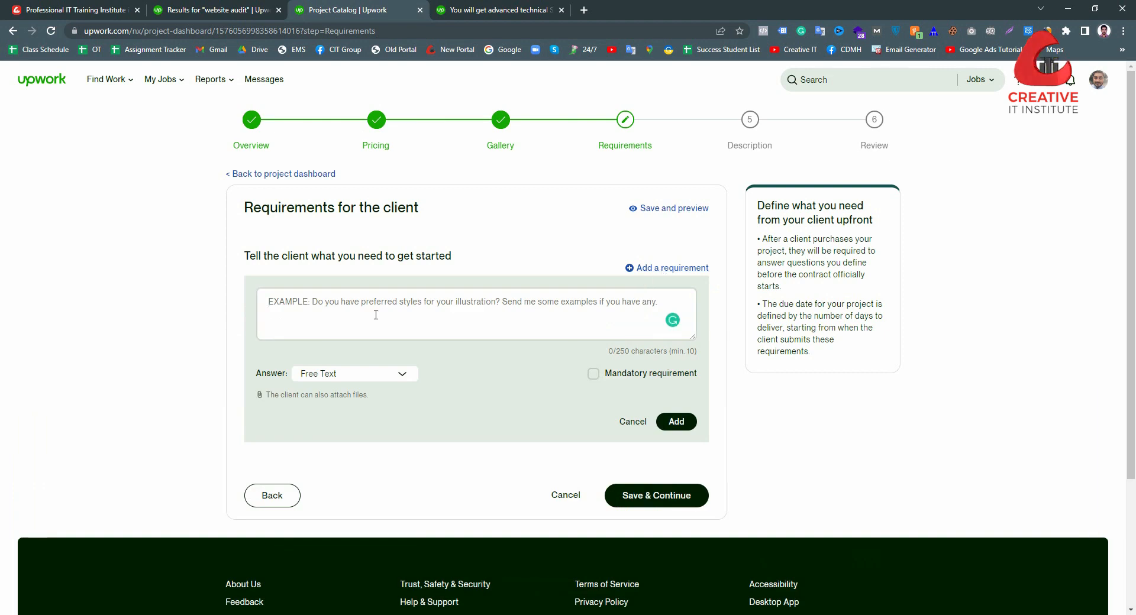
type("Y")
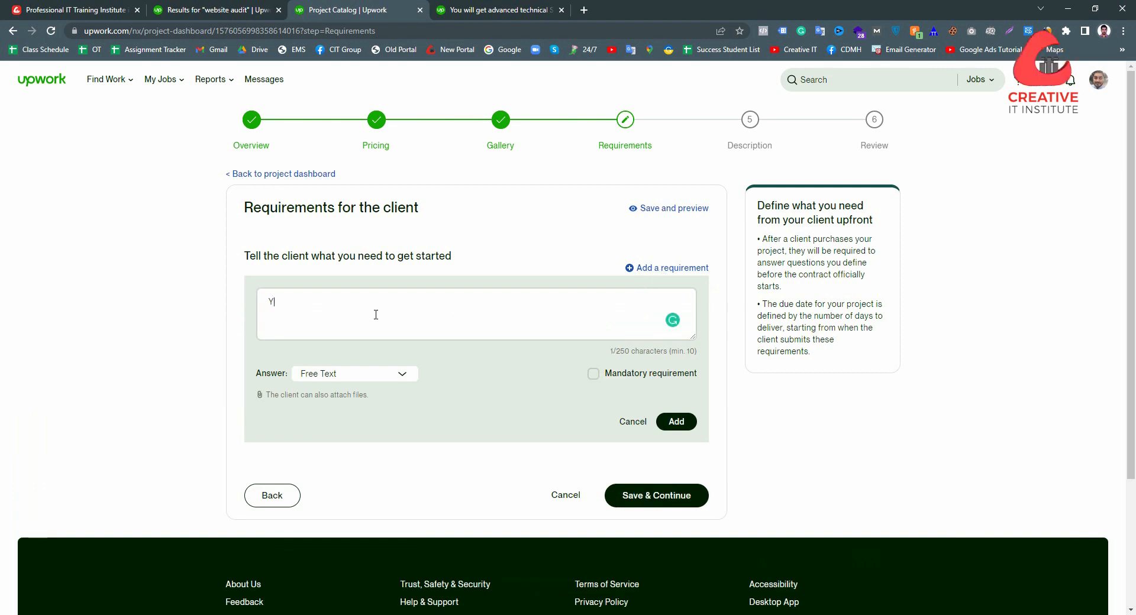
type("our Website URL")
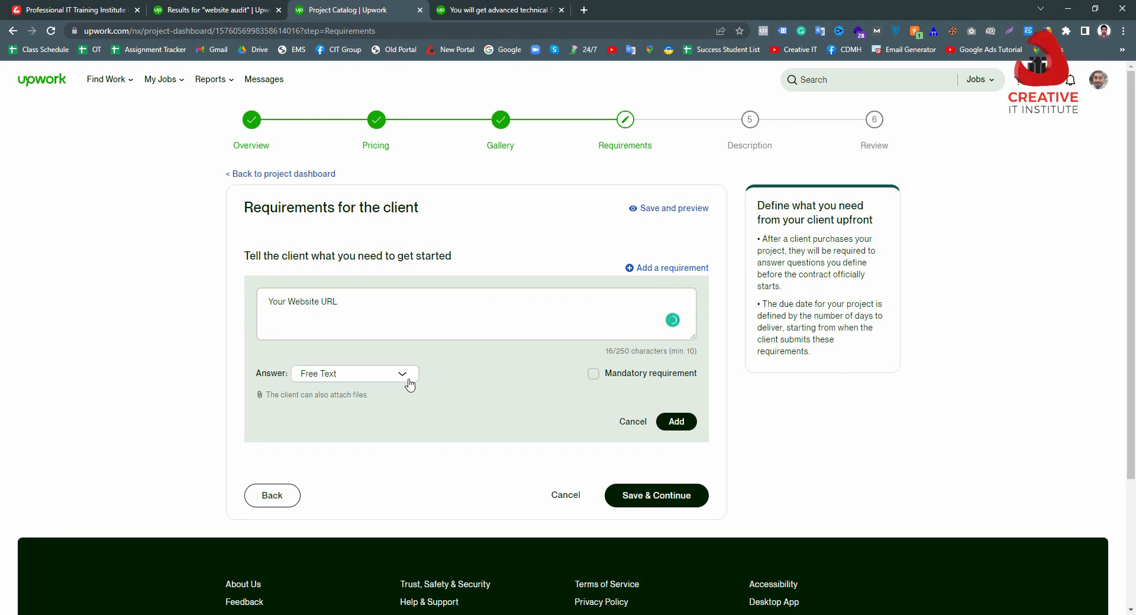
left_click(595, 374)
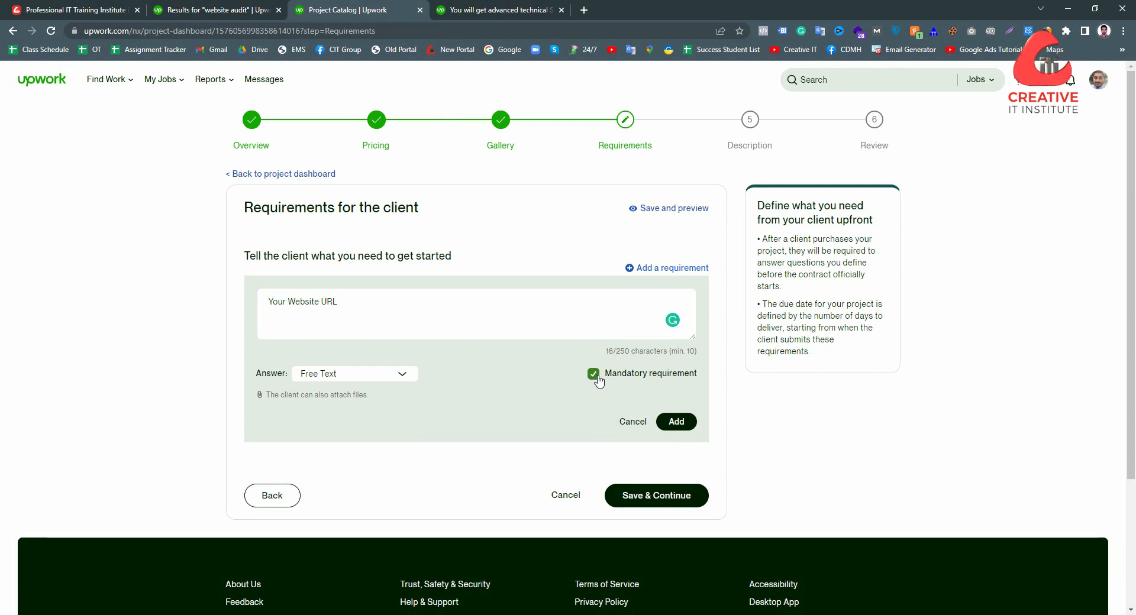
left_click(686, 422)
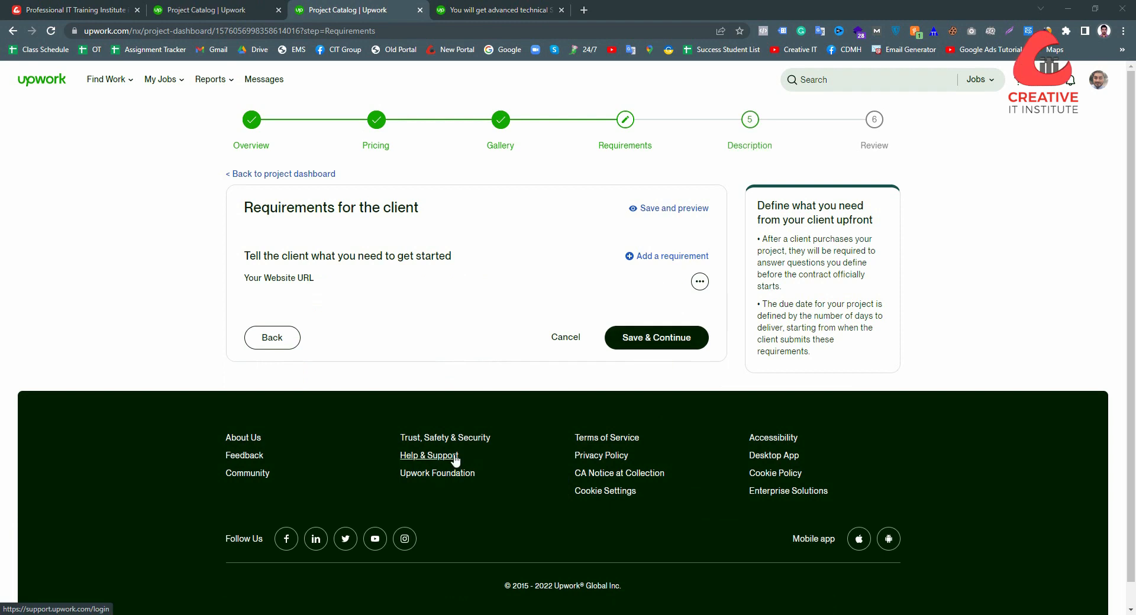
left_click(641, 334)
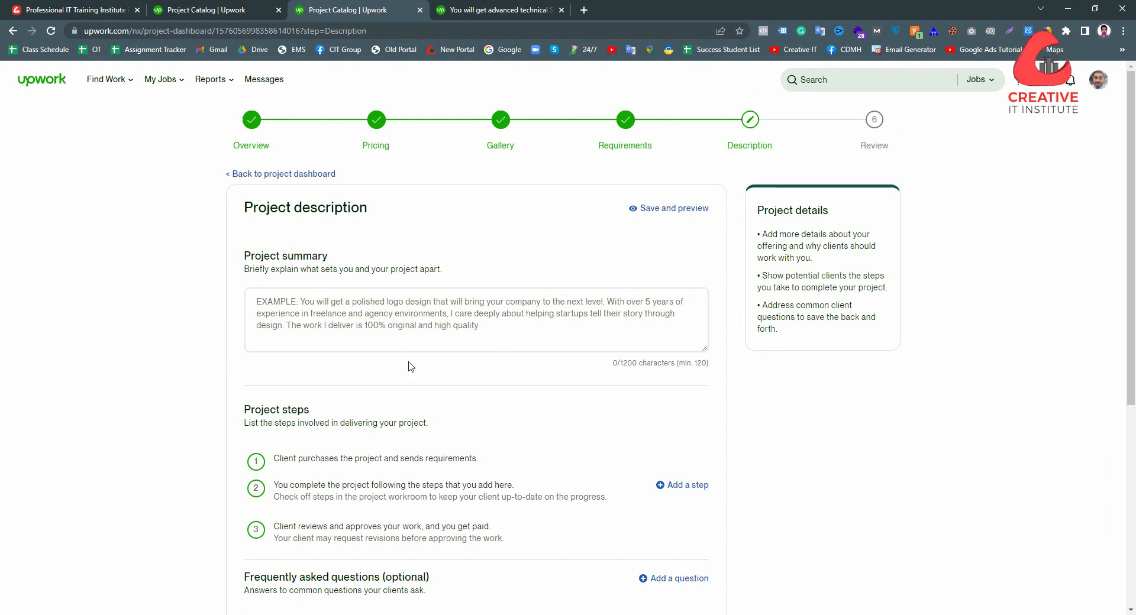
Copy the full project details text from the existing technical SEO audit listing into the new project's summary.
left_click(479, 6)
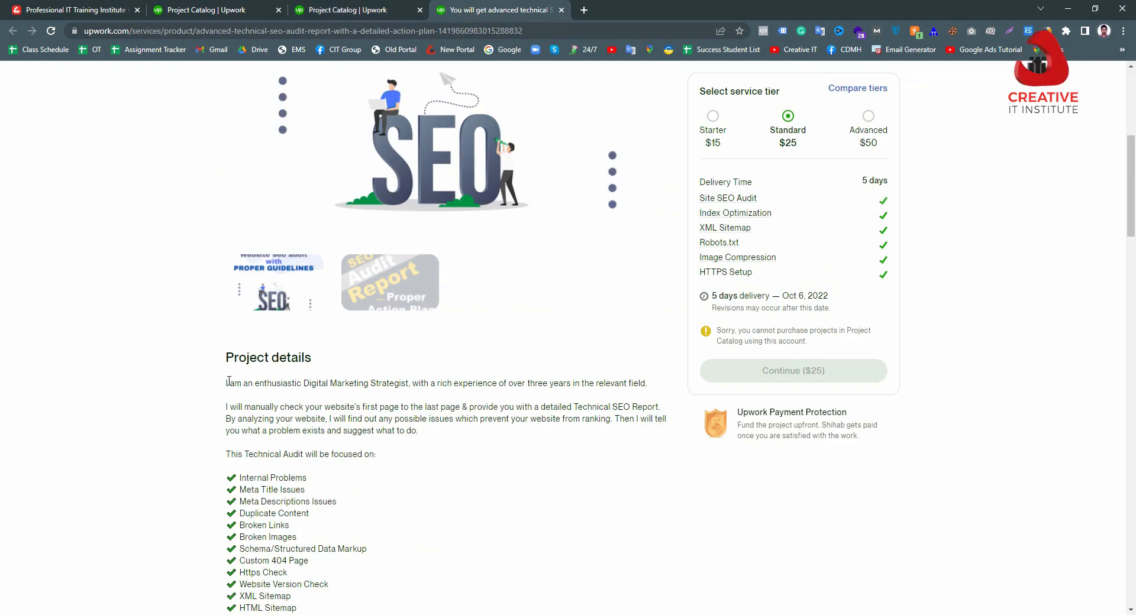
left_click_drag(227, 383, 492, 524)
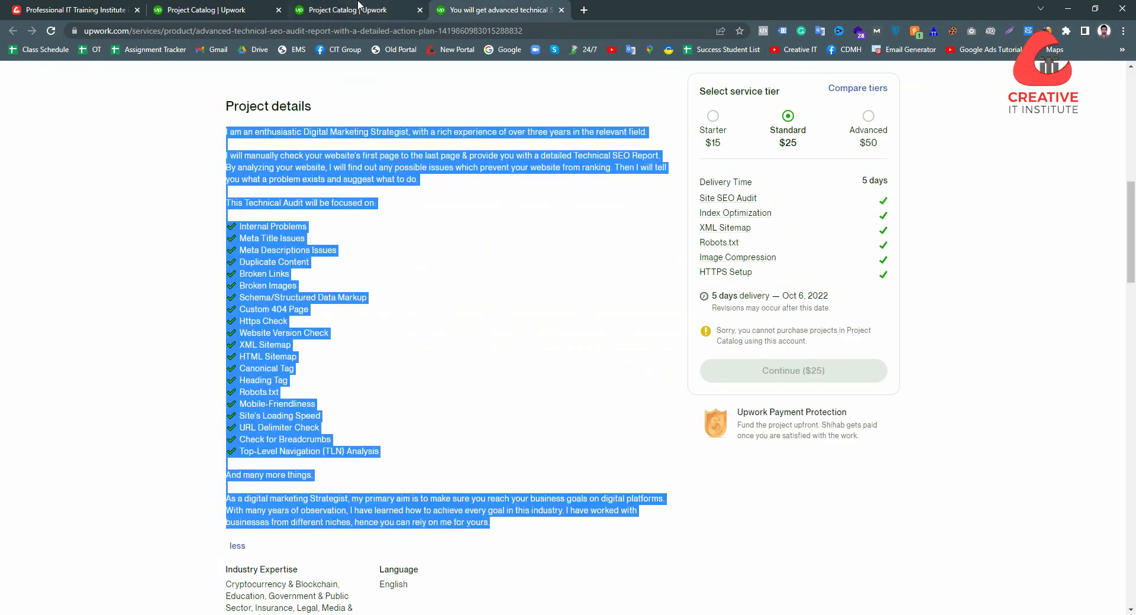
left_click(358, 4)
left_click(316, 307)
key("ctrl+v")
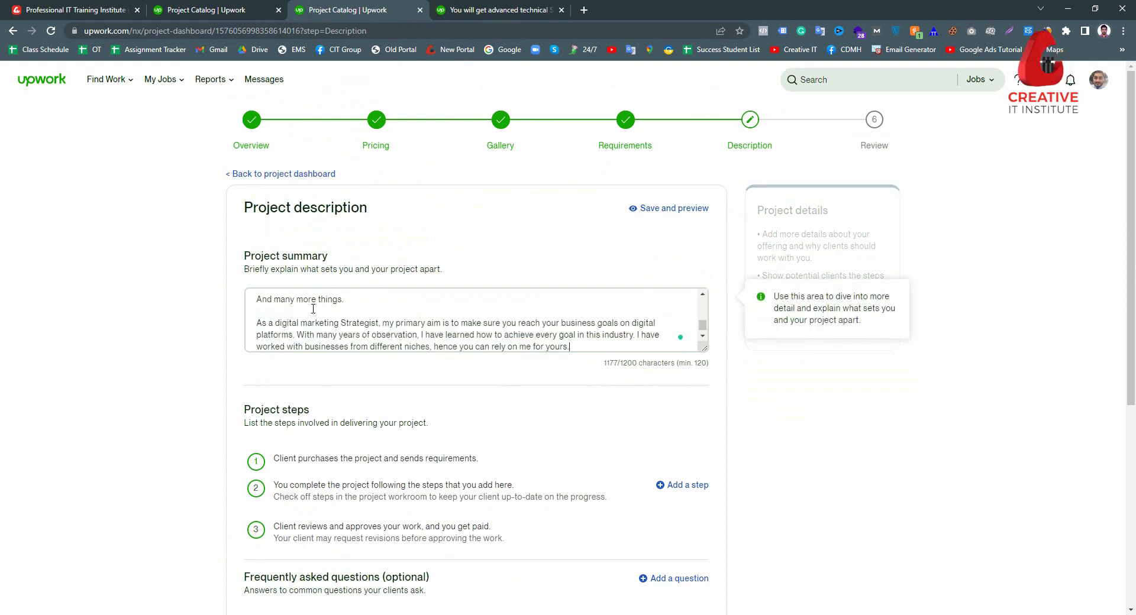
Start a new project step and name it "Get Website URL", copied from the existing project's steps.
scroll(390, 396, "down", 1)
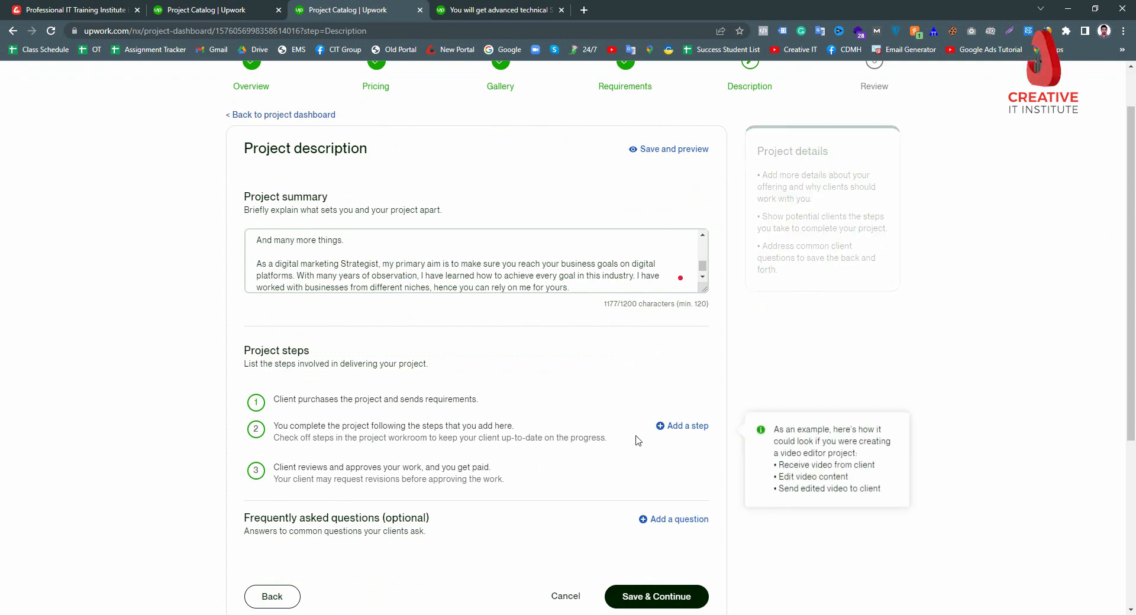
key("ctrl+shift+Tab")
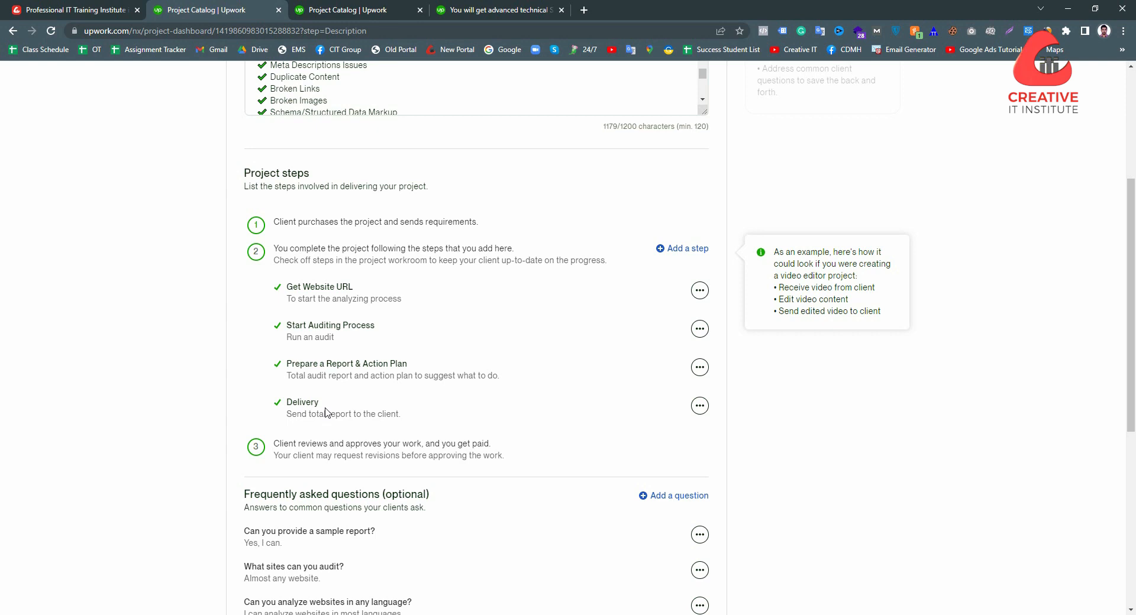
left_click_drag(287, 287, 392, 290)
key("ctrl+c")
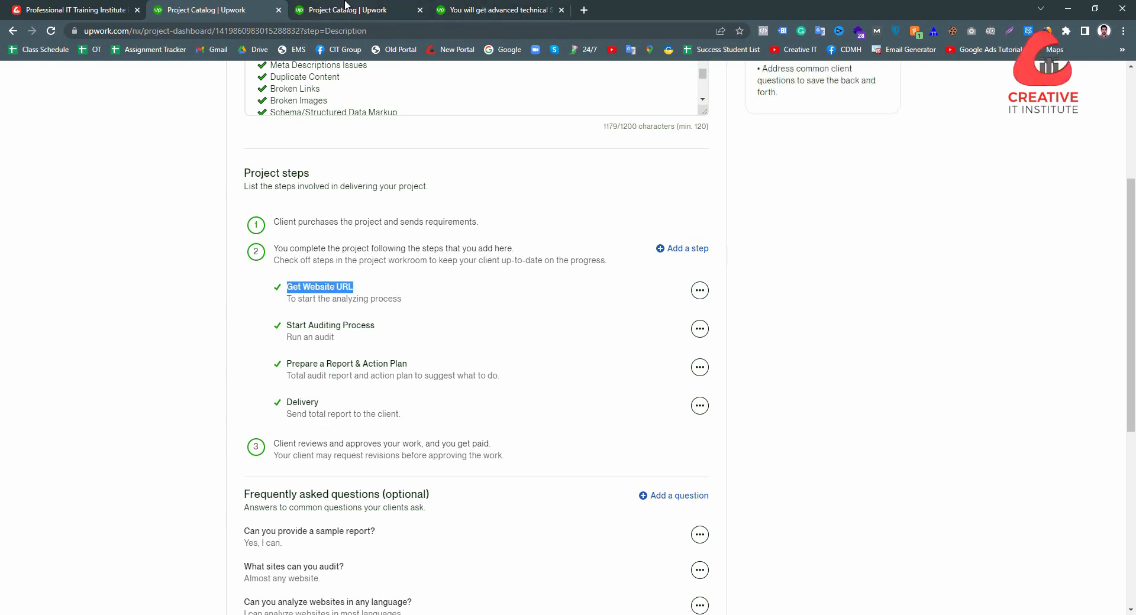
left_click(346, 5)
left_click(686, 426)
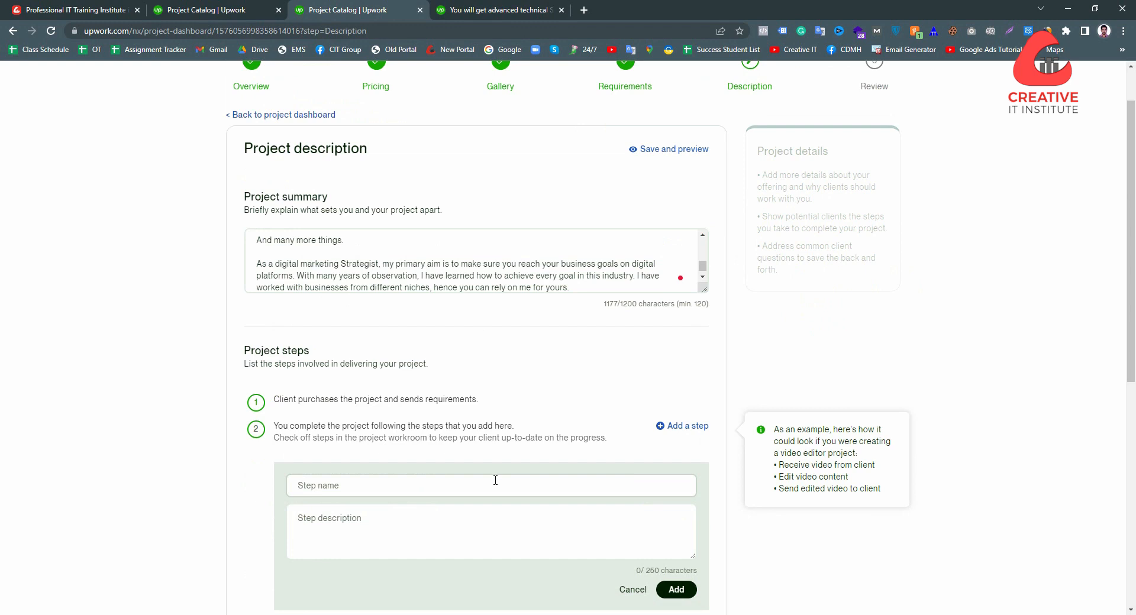
key("ctrl+v")
Copy the description "To start the analyzing process" from the existing project into the new step and add the step.
left_click(229, 9)
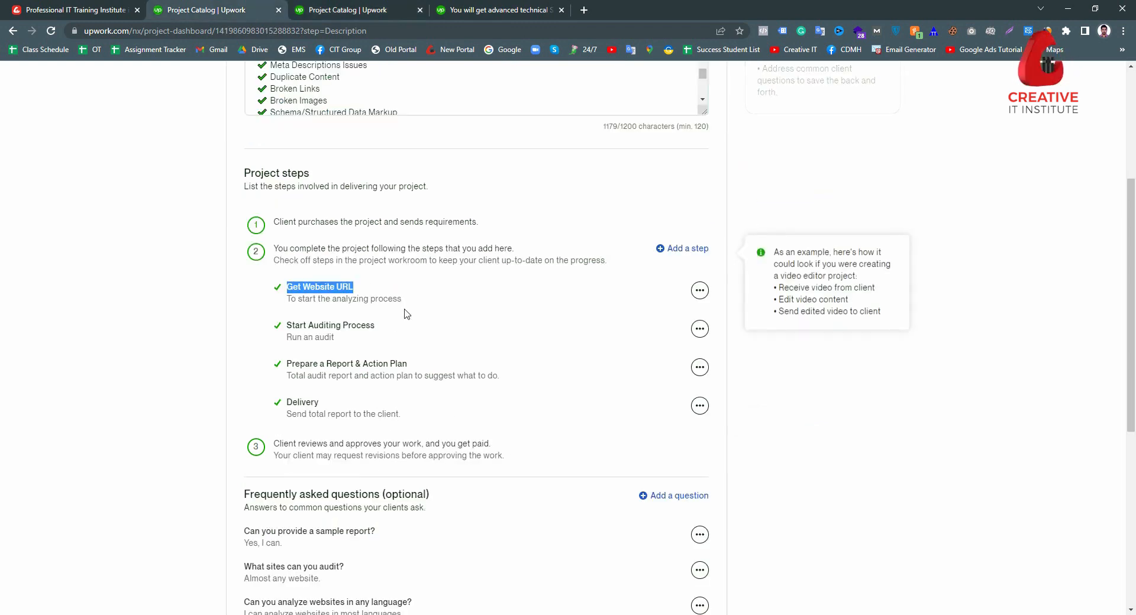
left_click_drag(402, 299, 287, 300)
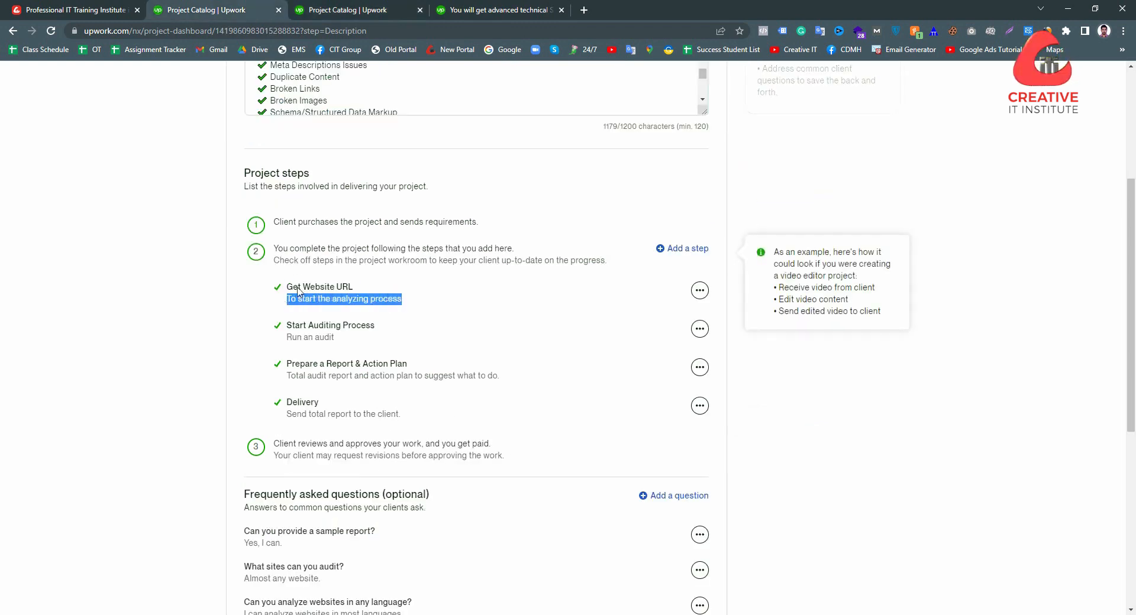
key("ctrl+c")
left_click(346, 9)
left_click(471, 520)
key("ctrl+v")
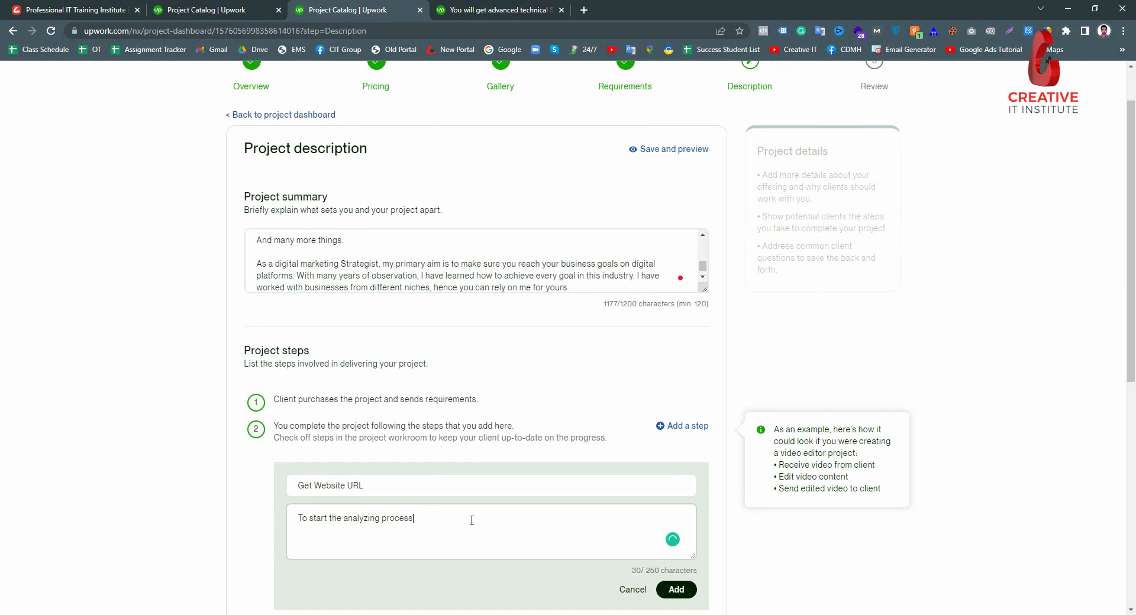
scroll(471, 521, "down", 2)
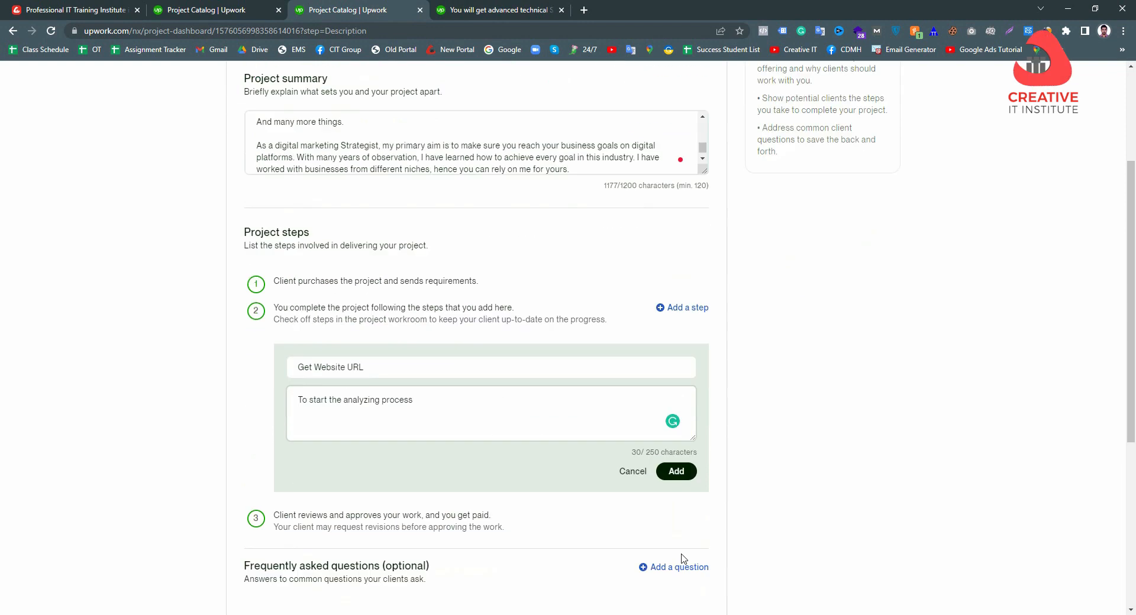
left_click(675, 472)
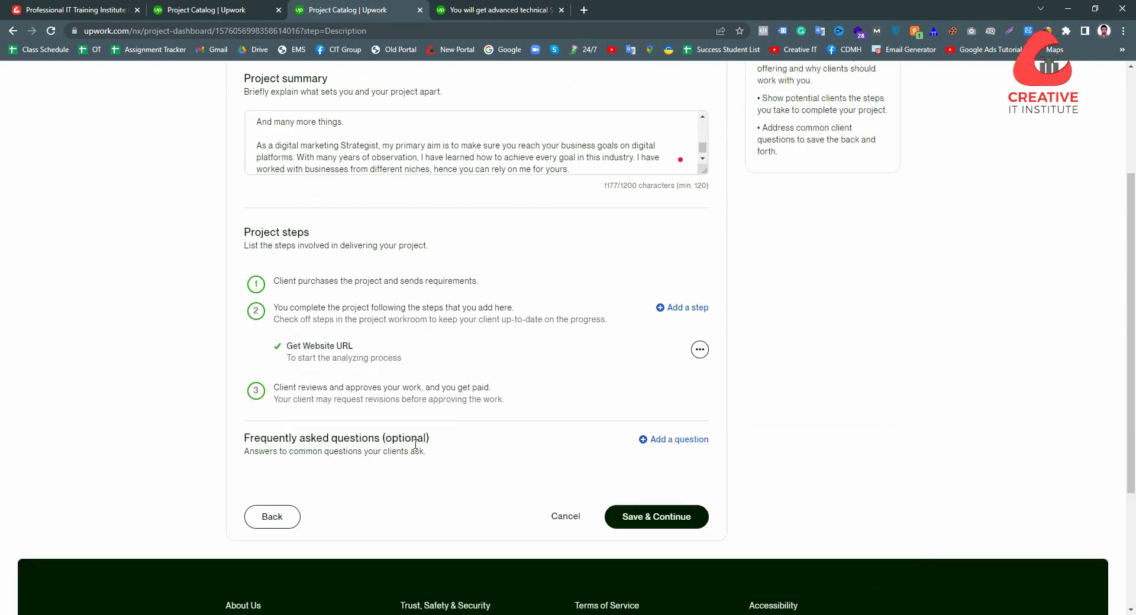
Save the description section without any FAQs and set the maximum number of simultaneous projects to 10.
mouse_move(444, 452)
left_click(703, 522)
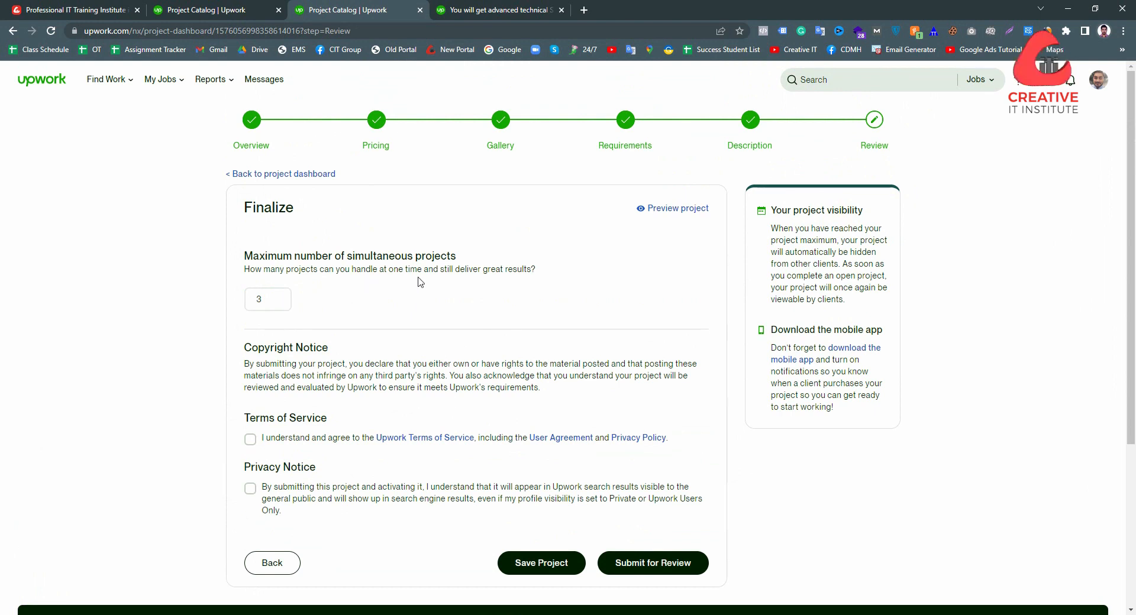
left_click(275, 299)
key("BackSpace")
type("10")
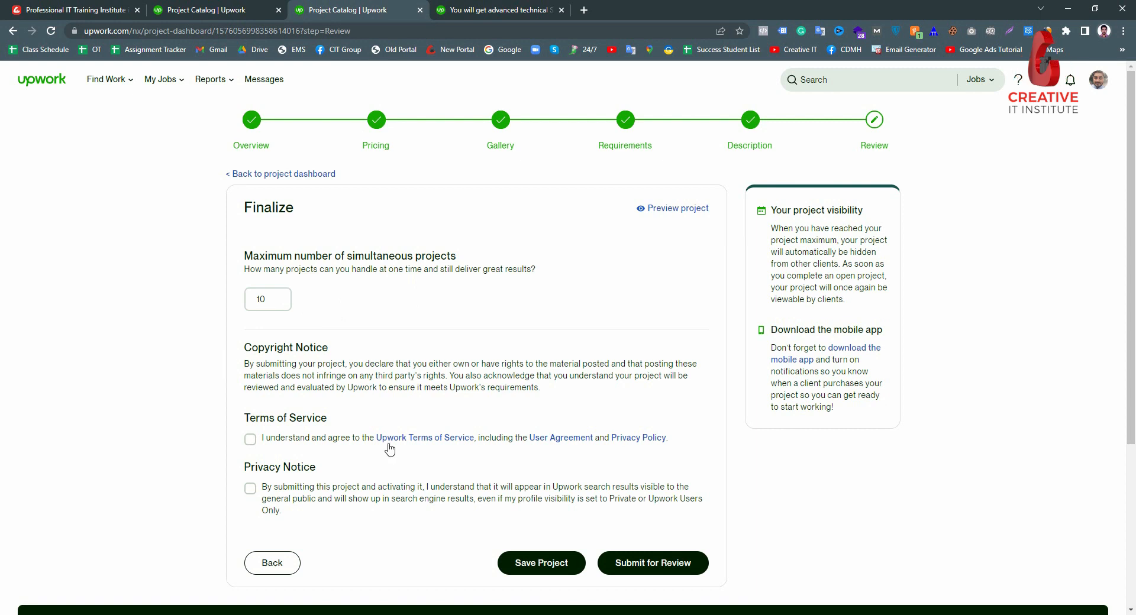
Accept the Terms of Service and the Privacy Notice, and submit the project for review.
left_click(250, 440)
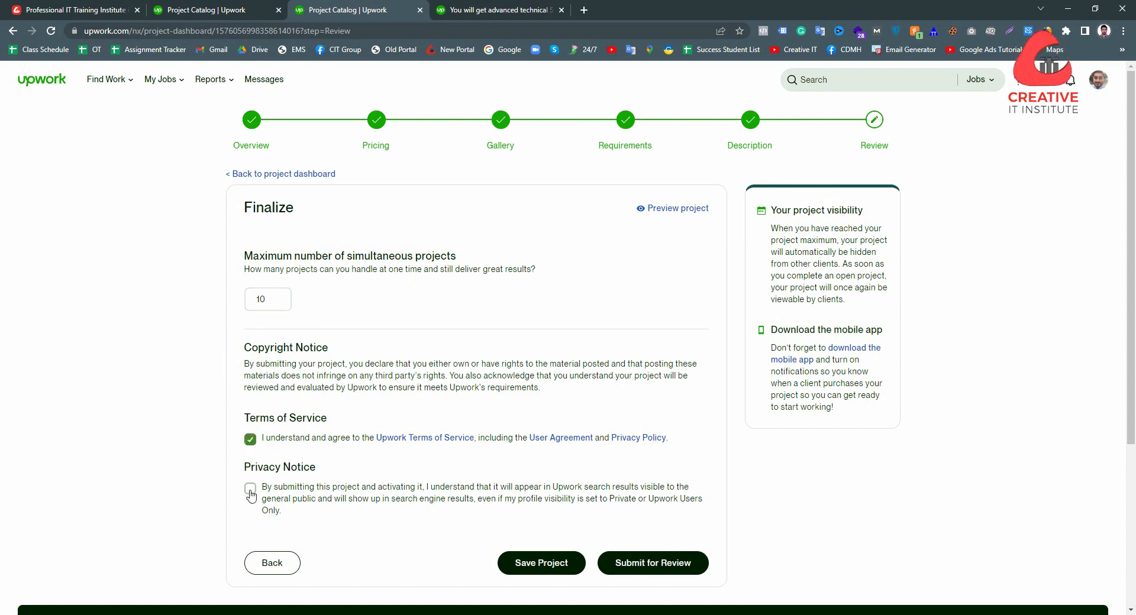
left_click(250, 489)
left_click(659, 559)
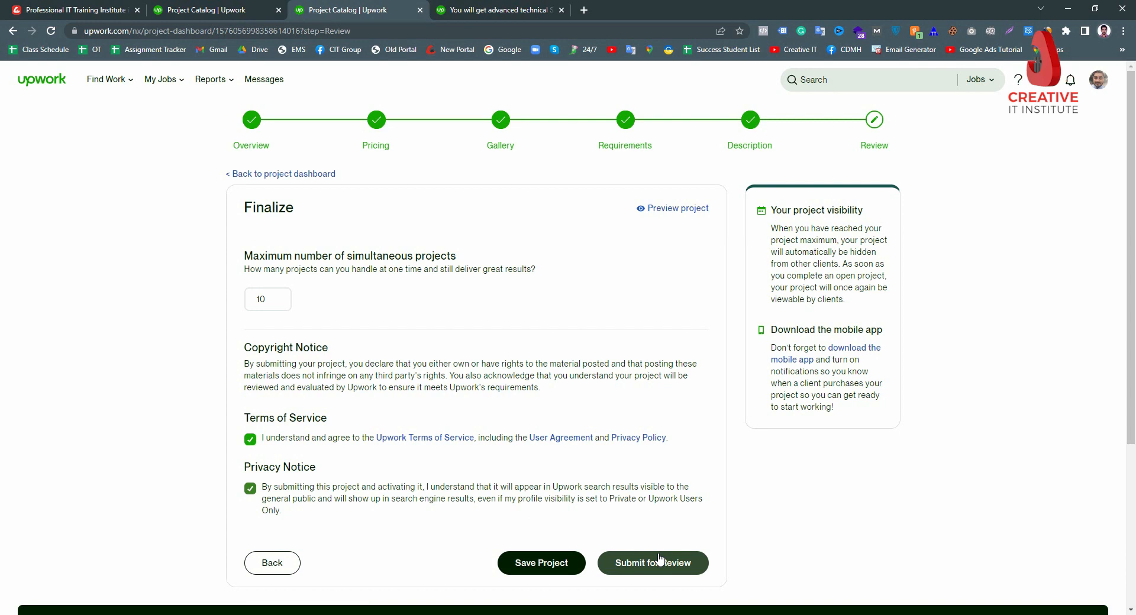